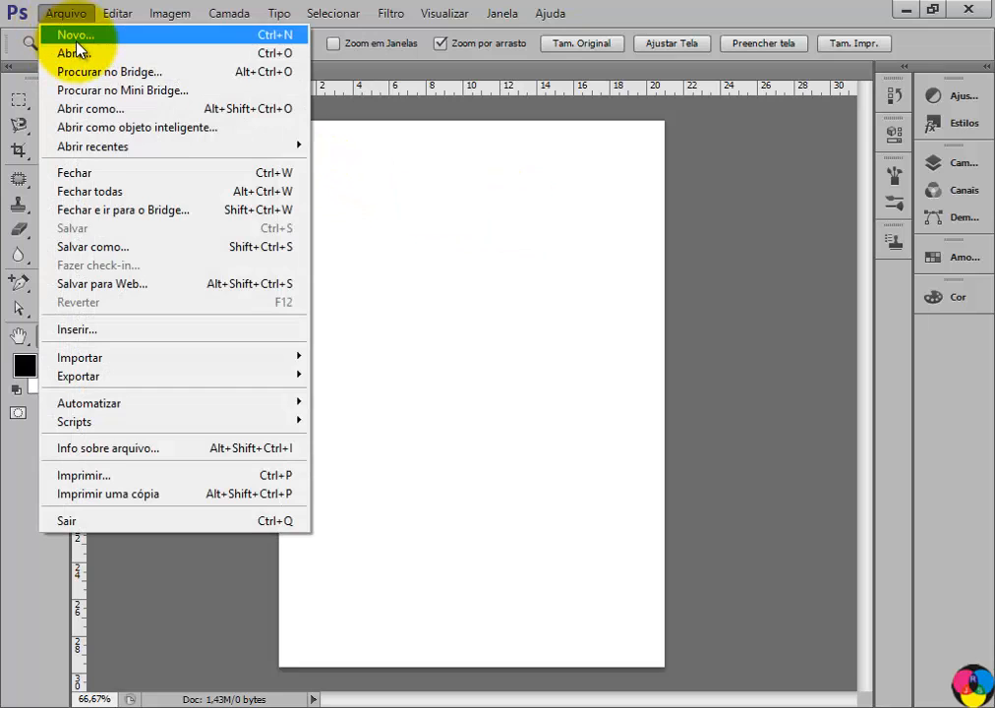
click(78, 37)
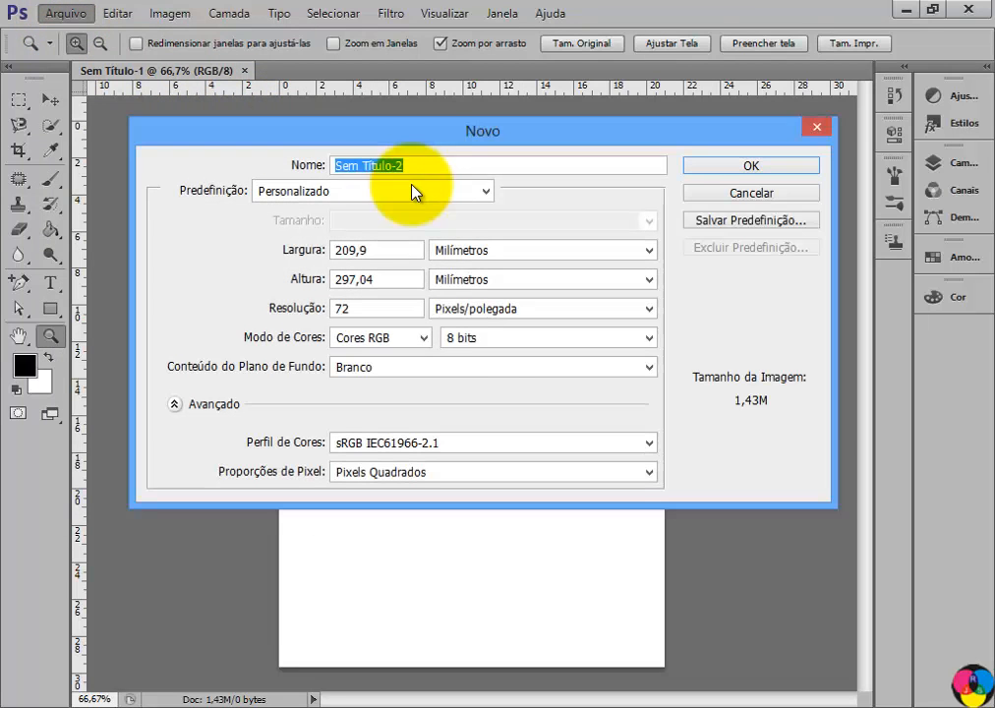
click(649, 370)
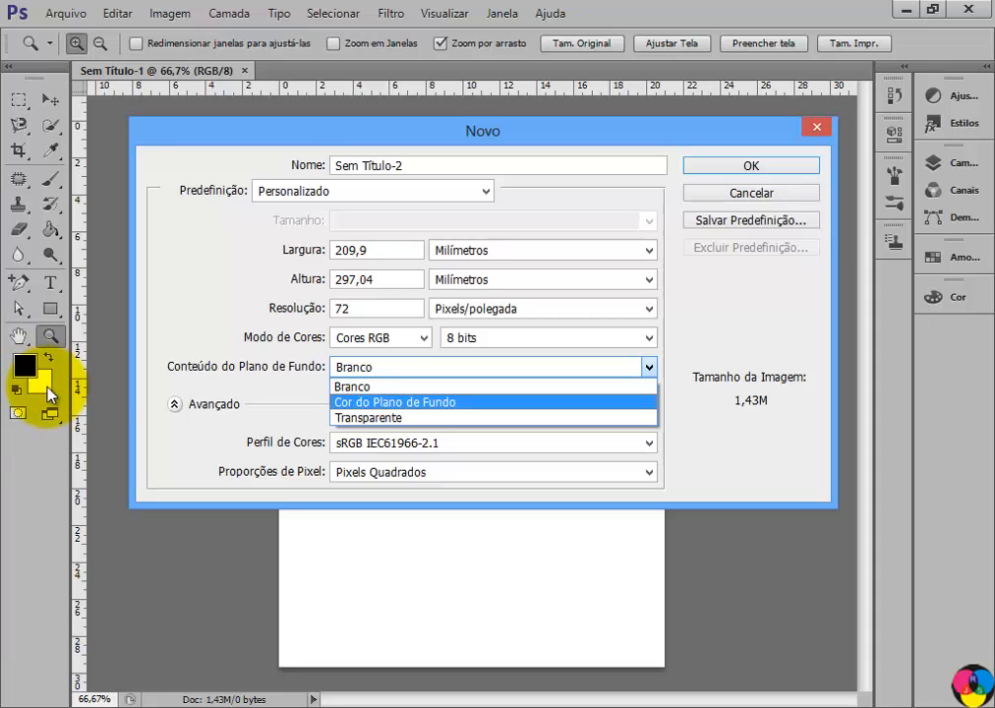
click(762, 200)
click(762, 199)
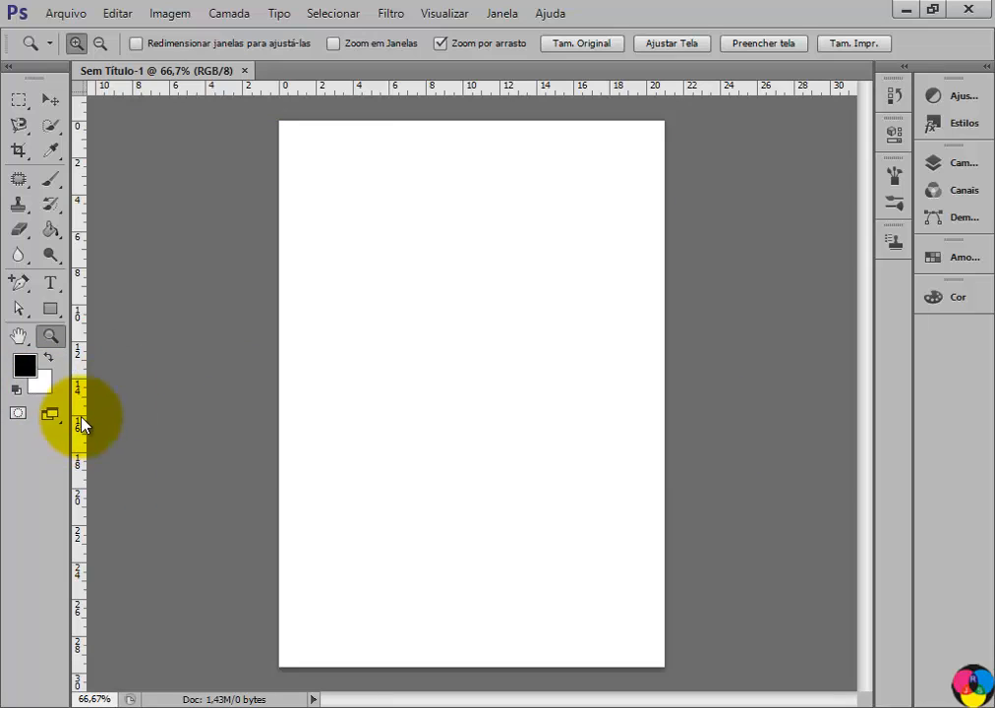
- Swap the foreground and background colors so black is the background, and create a new document with contents set to Cor do Plano de Fundo
click(47, 359)
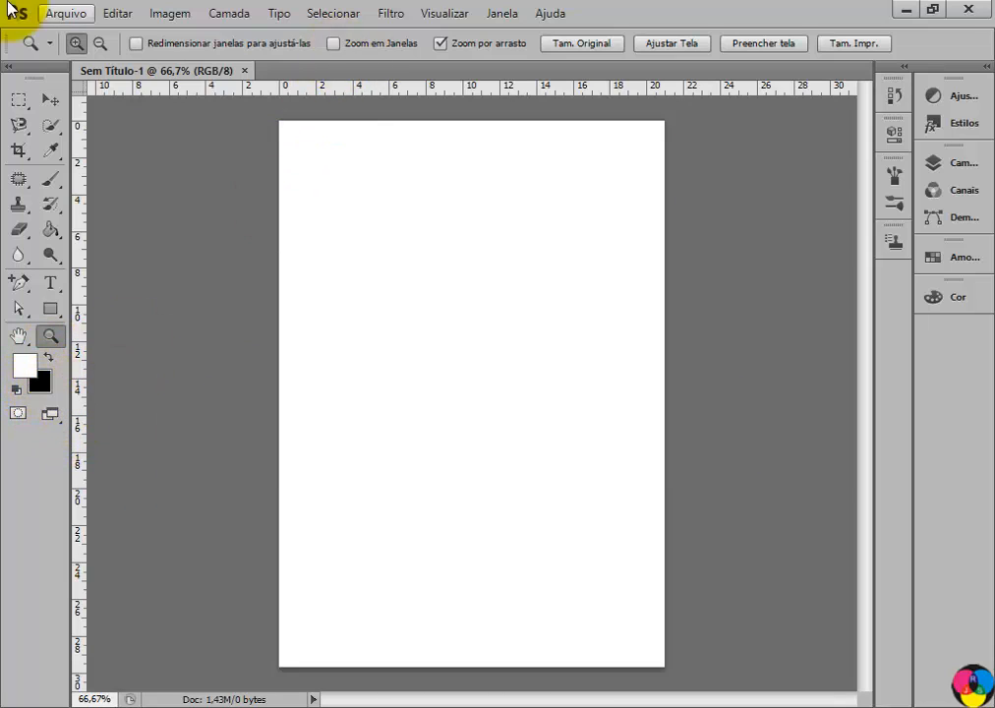
click(61, 13)
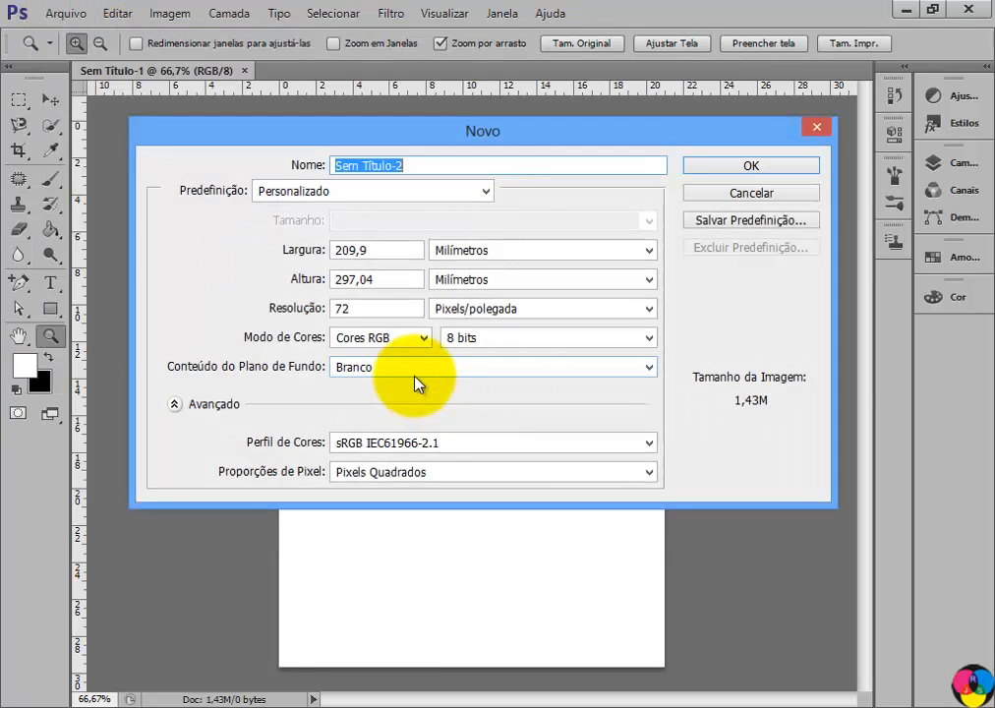
click(413, 373)
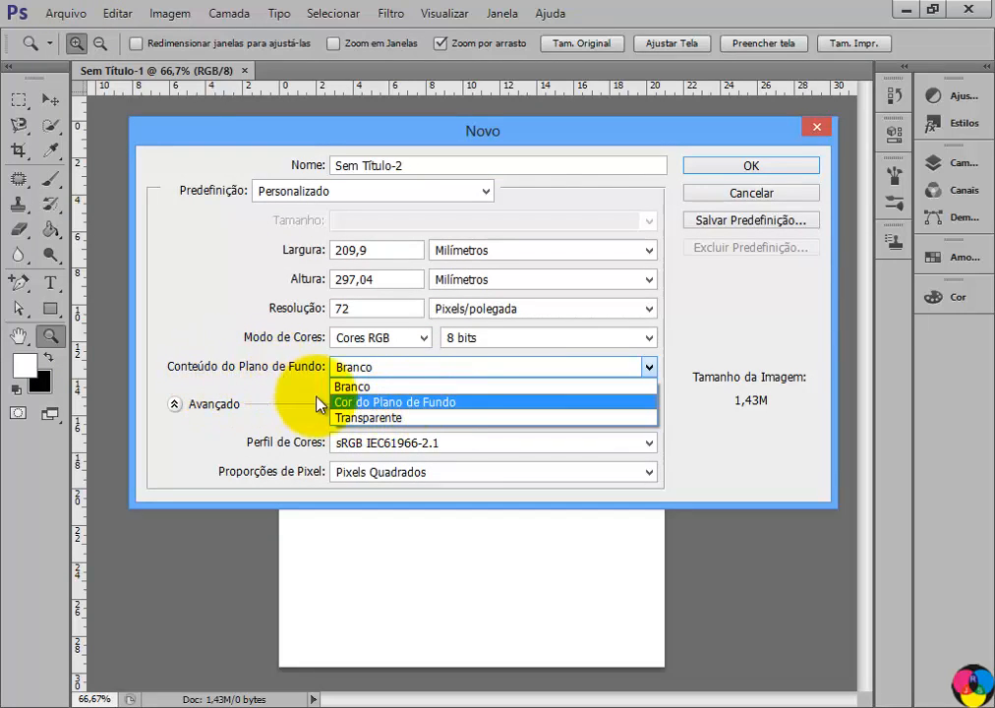
click(415, 403)
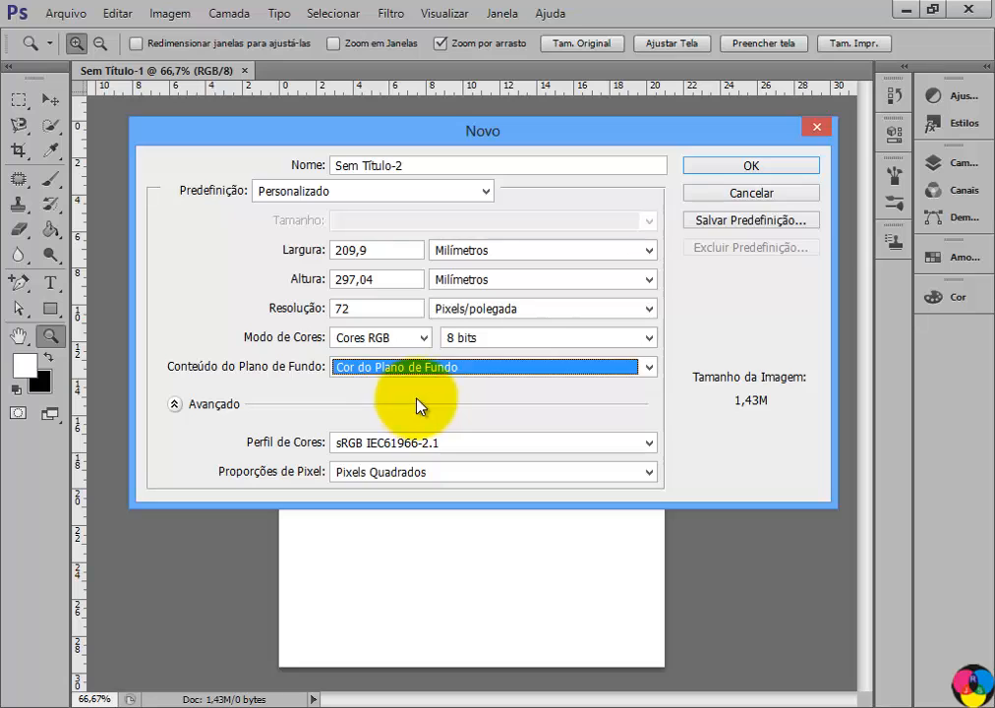
click(772, 169)
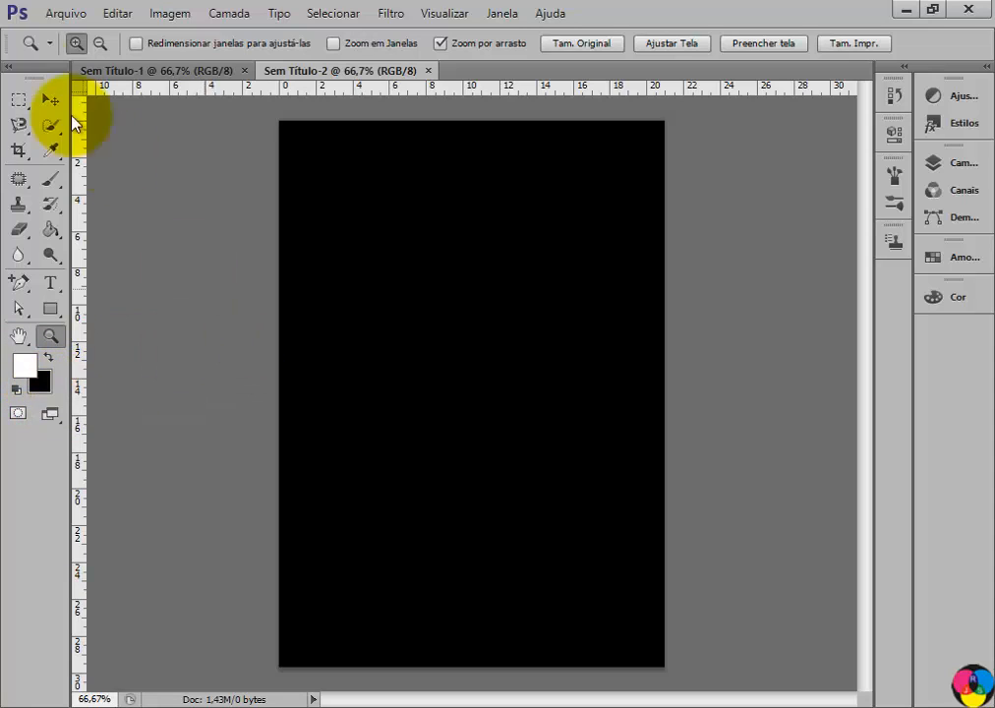
- Create another new document with the background contents set to Transparente
click(65, 14)
click(69, 33)
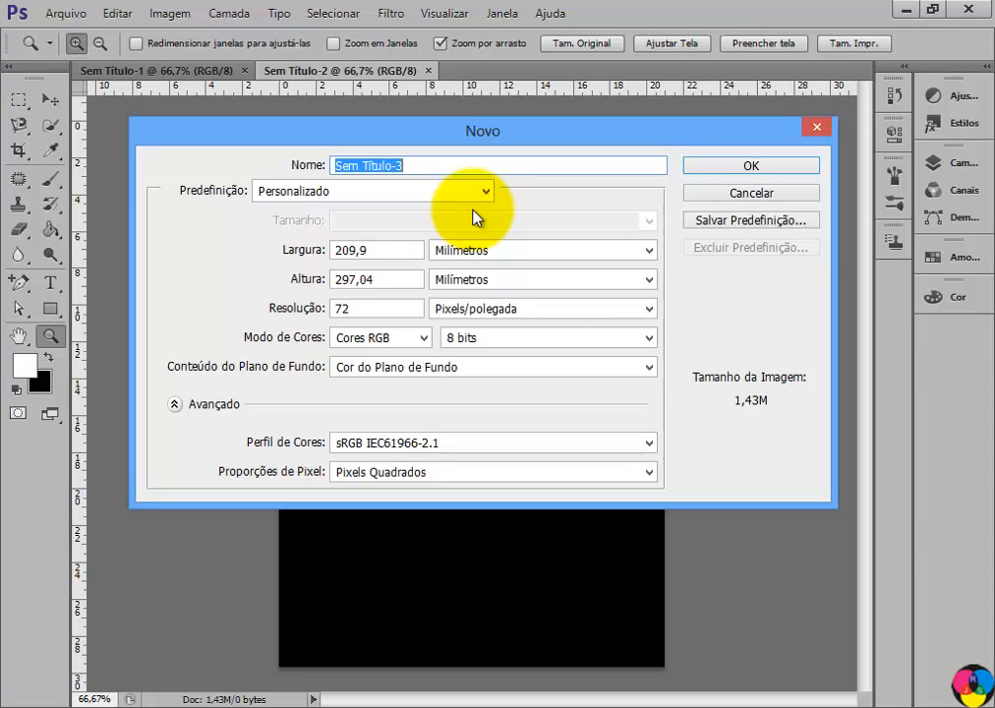
click(413, 366)
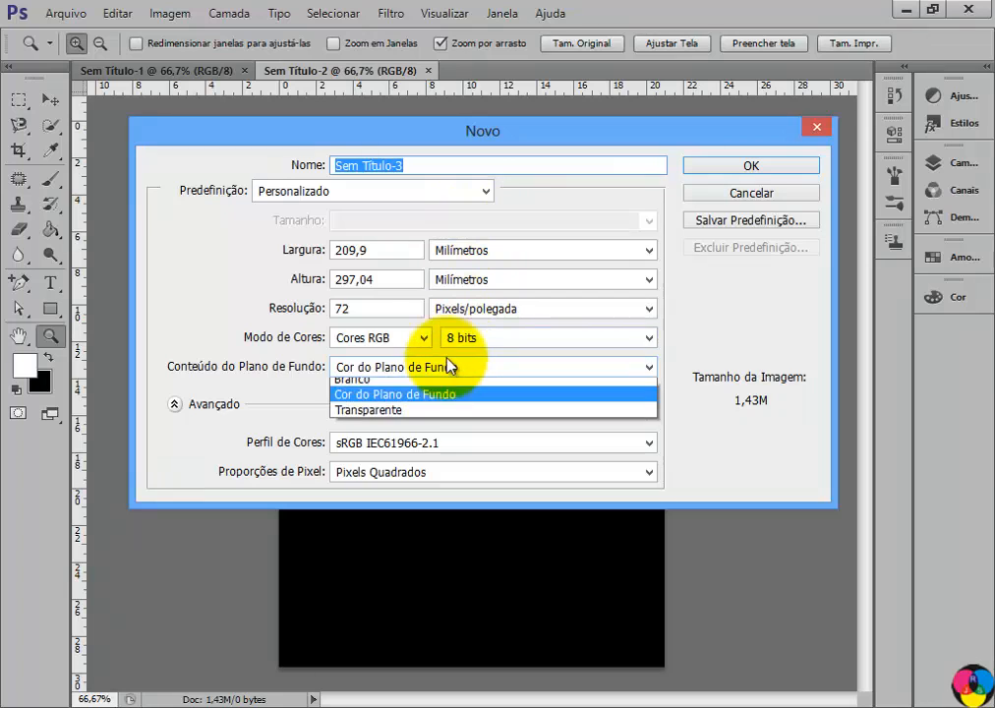
click(406, 419)
click(763, 171)
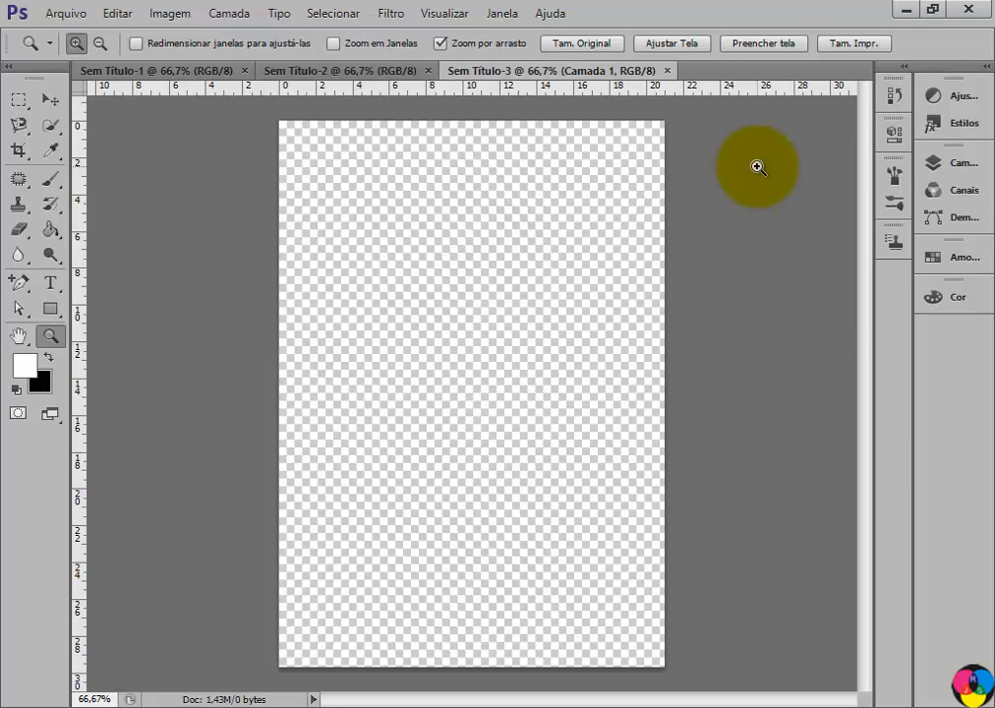
- Compare the backgrounds of the three open documents, Sem Título-1, Sem Título-2 and Sem Título-3
click(197, 75)
click(307, 77)
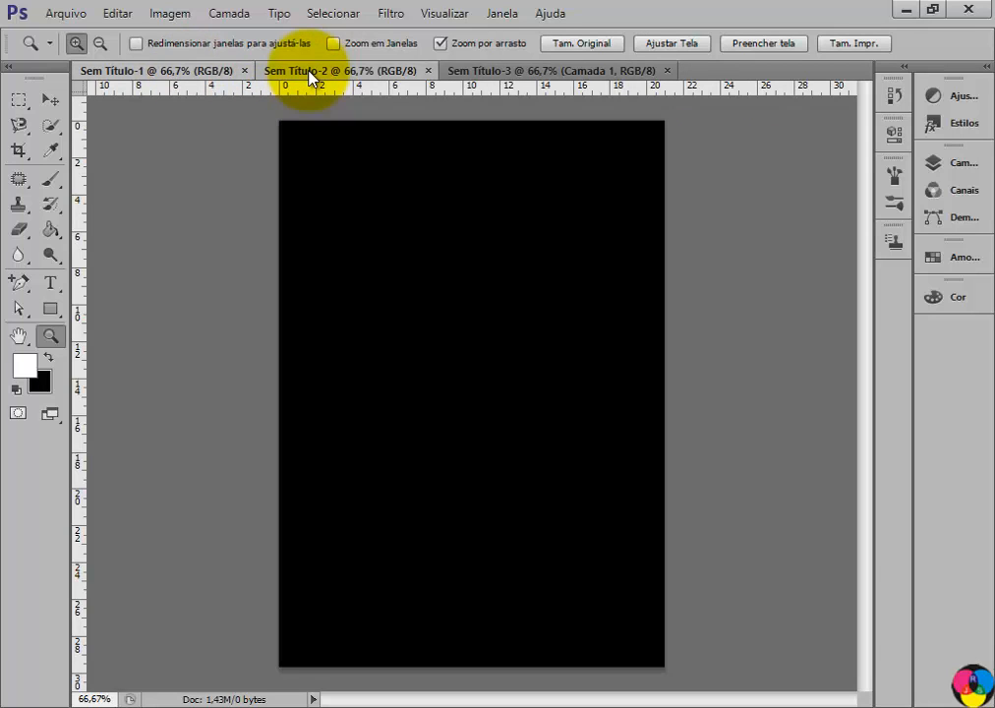
click(478, 72)
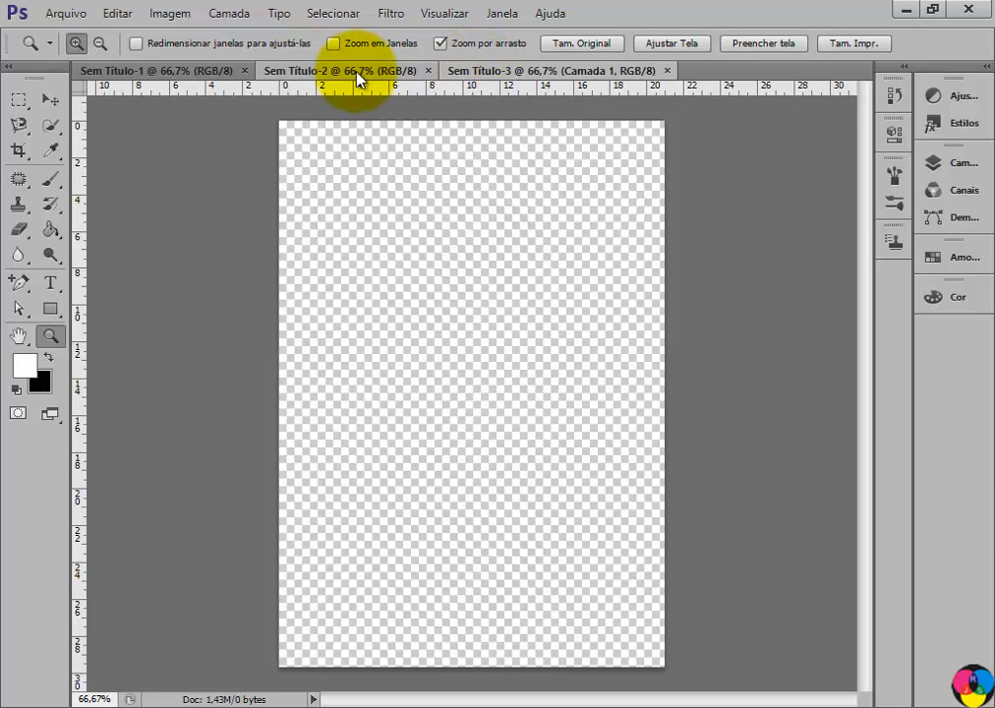
click(195, 84)
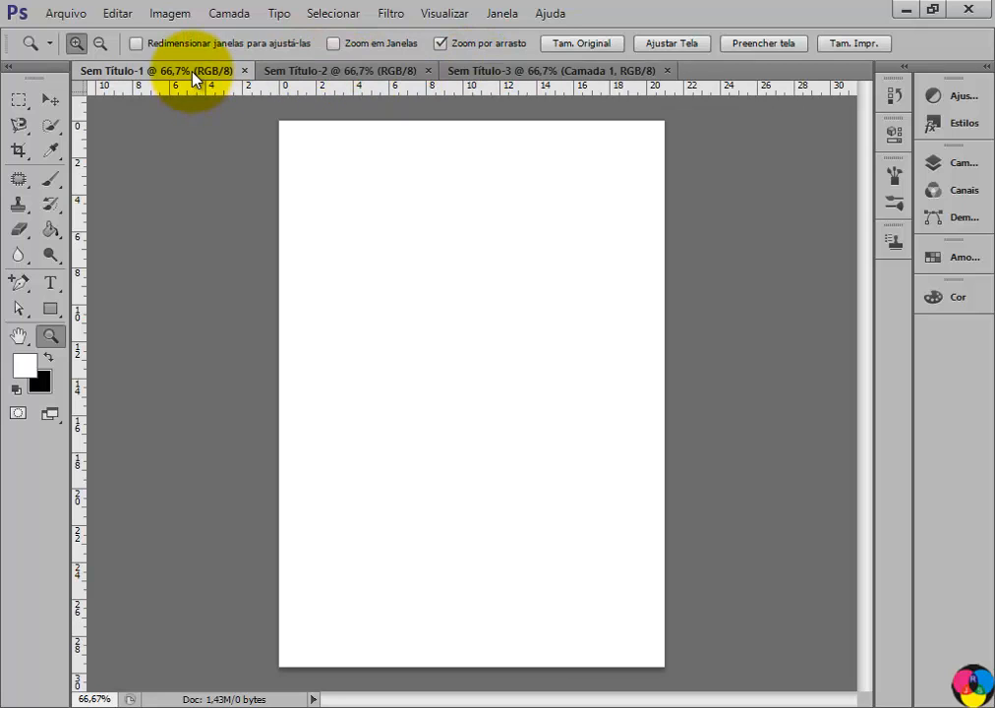
click(329, 78)
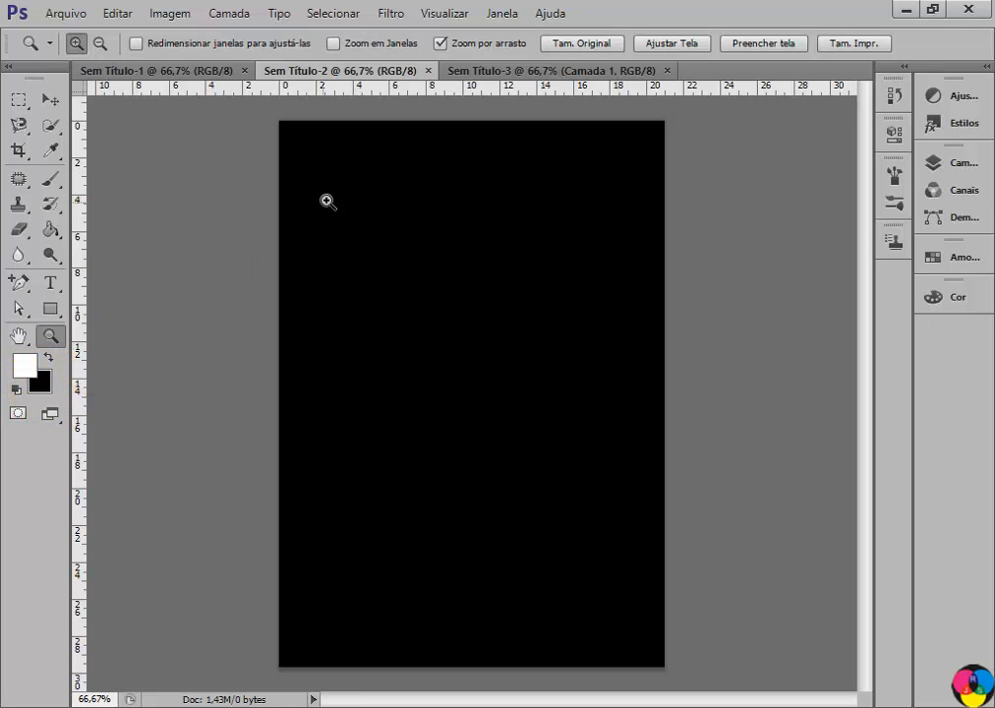
click(205, 71)
click(333, 72)
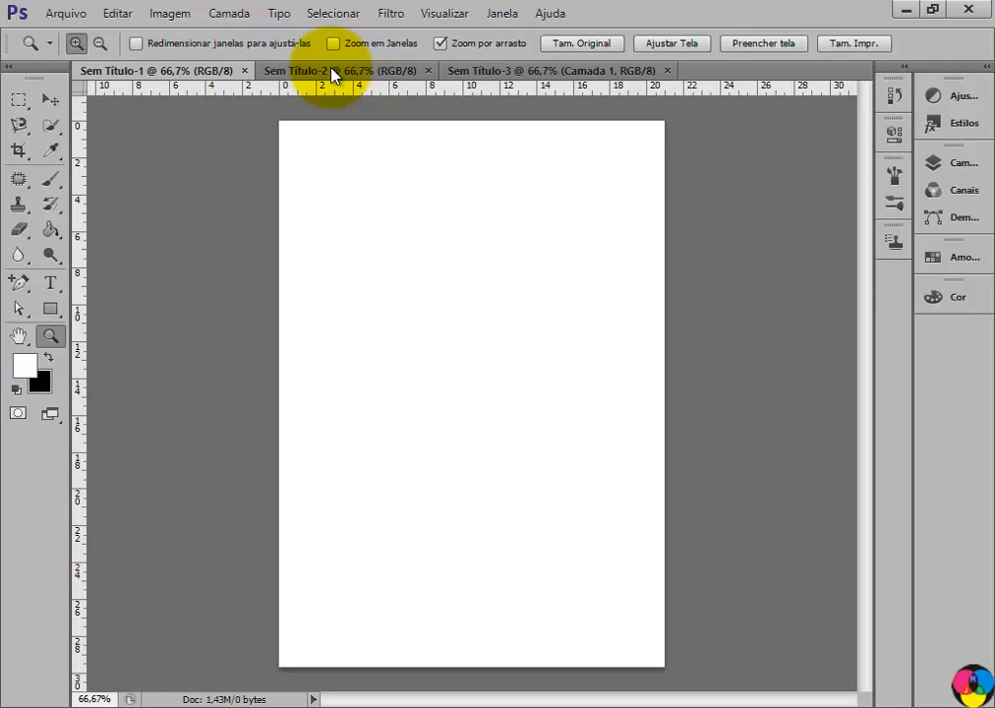
click(494, 72)
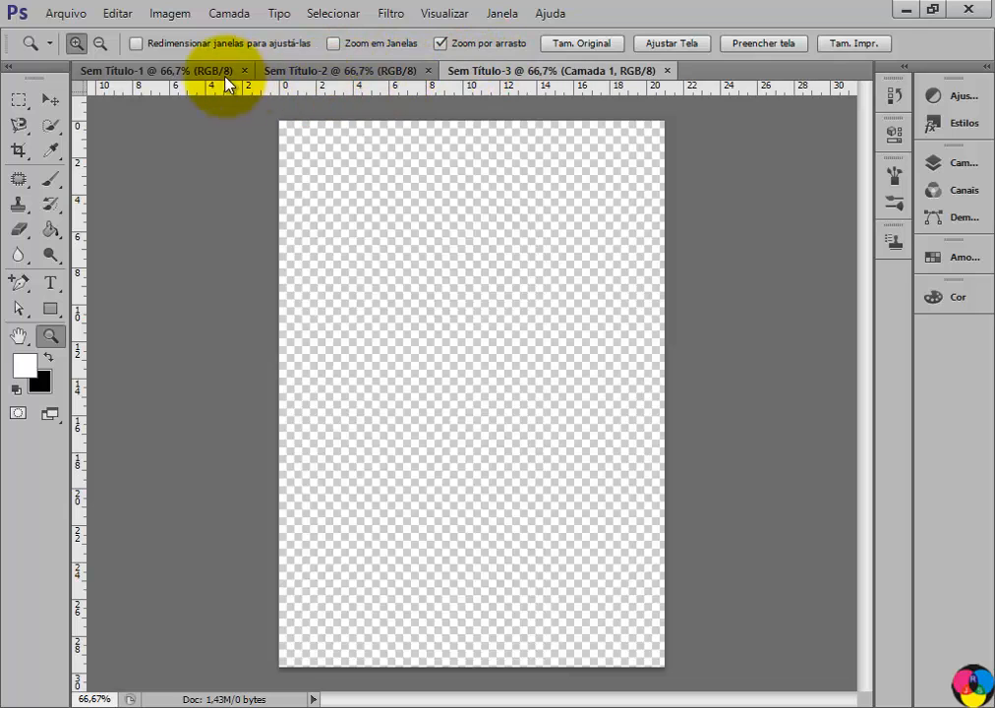
click(207, 73)
click(288, 71)
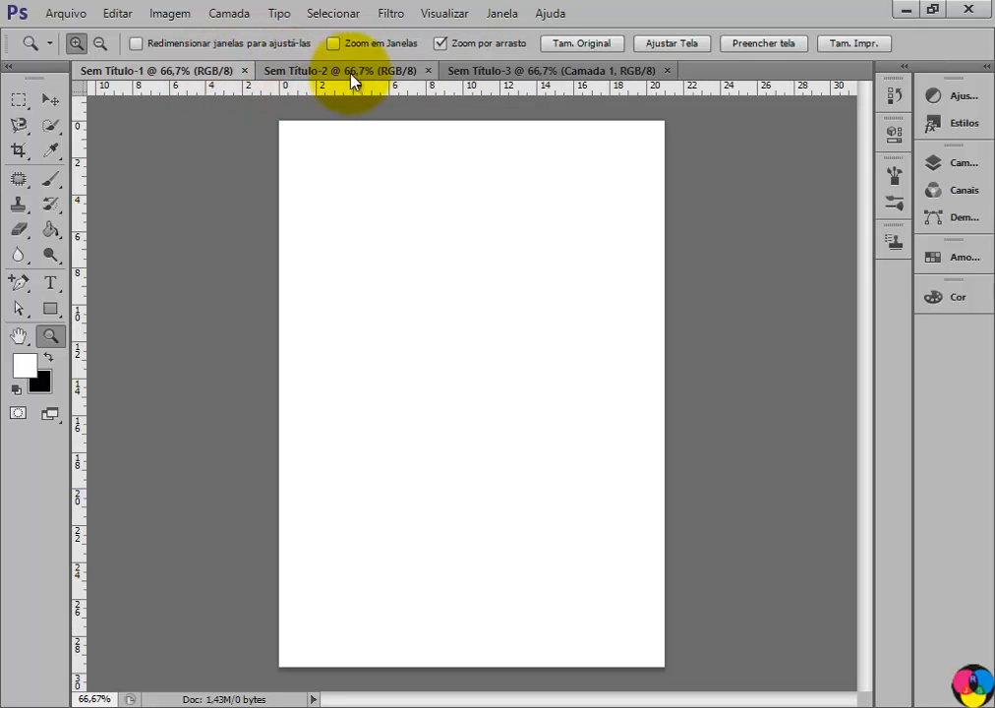
click(481, 73)
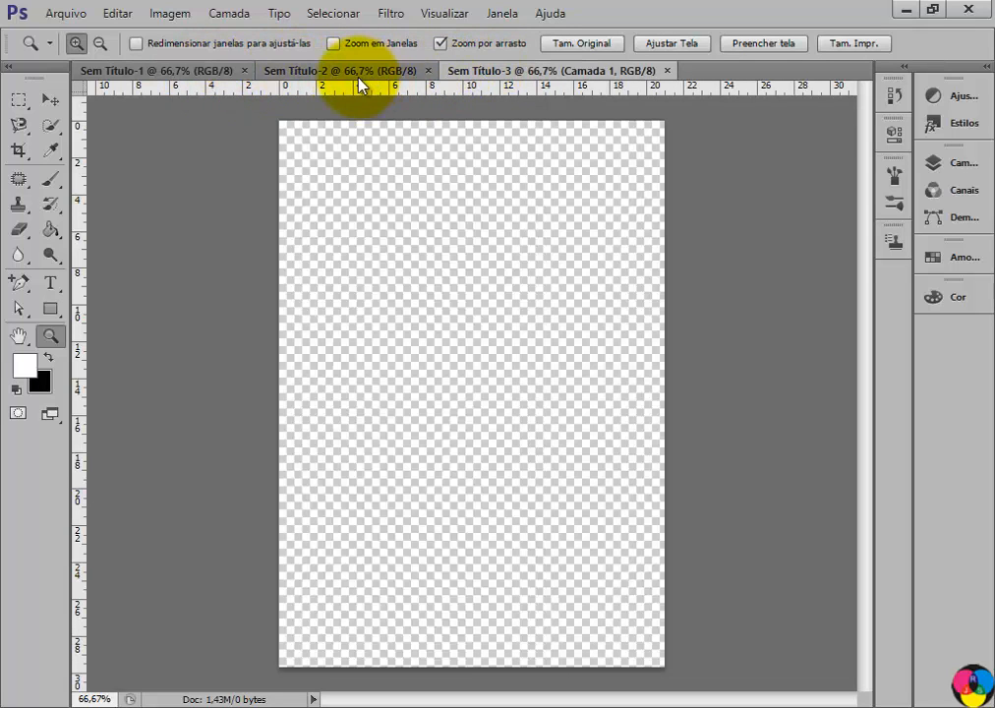
- In the Sem Título-1 document, activate the Paint Bucket tool and keep Prim. Plano as its fill source
click(209, 75)
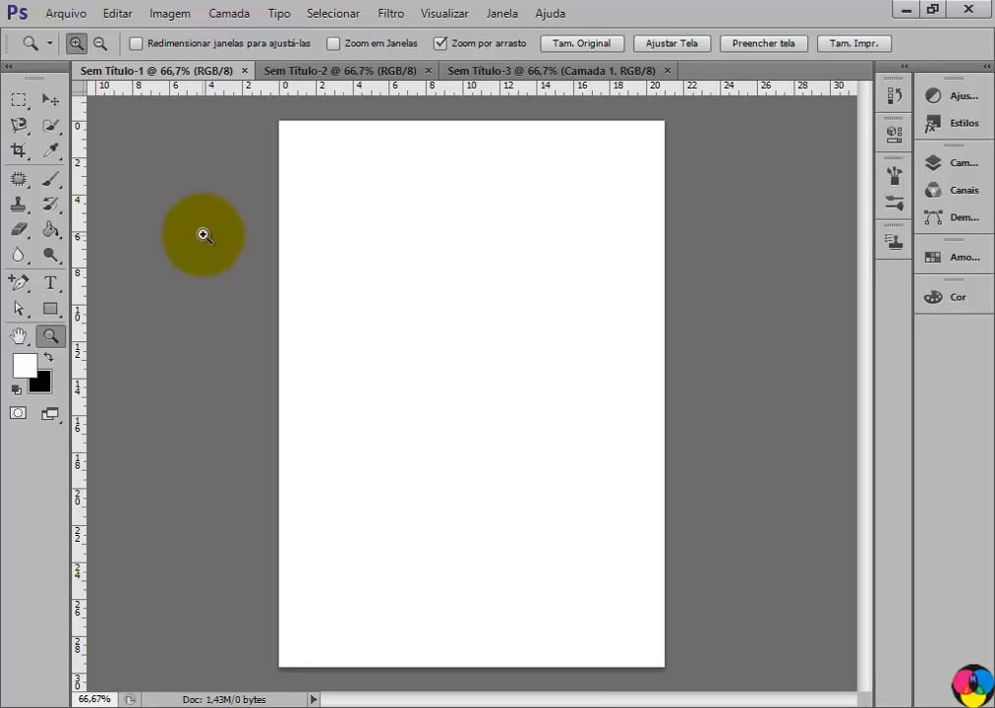
click(51, 232)
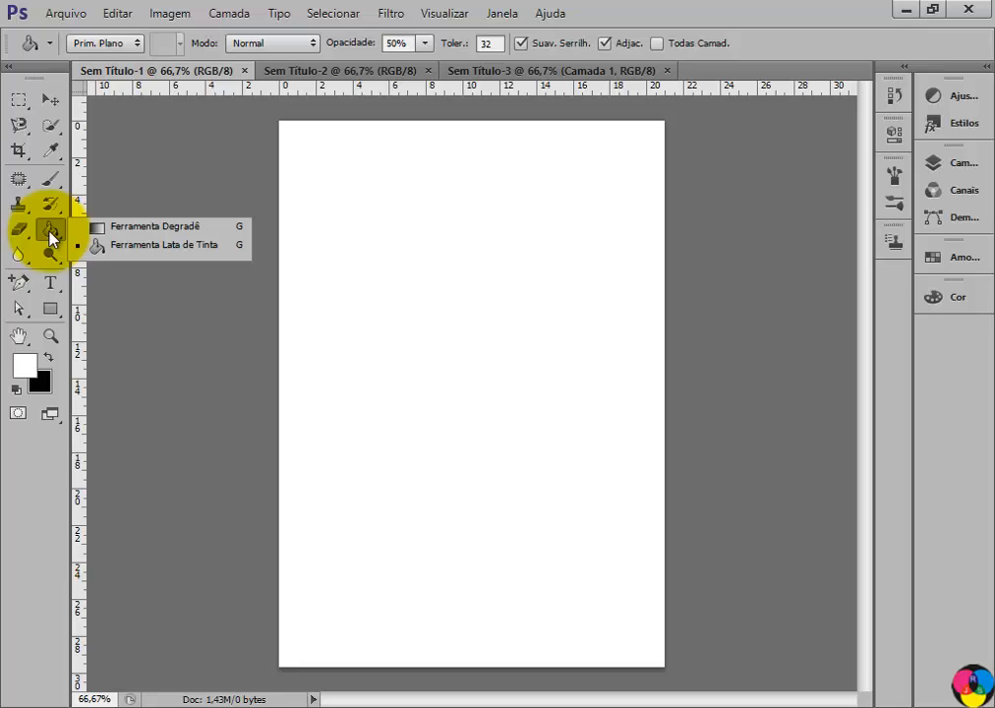
click(49, 234)
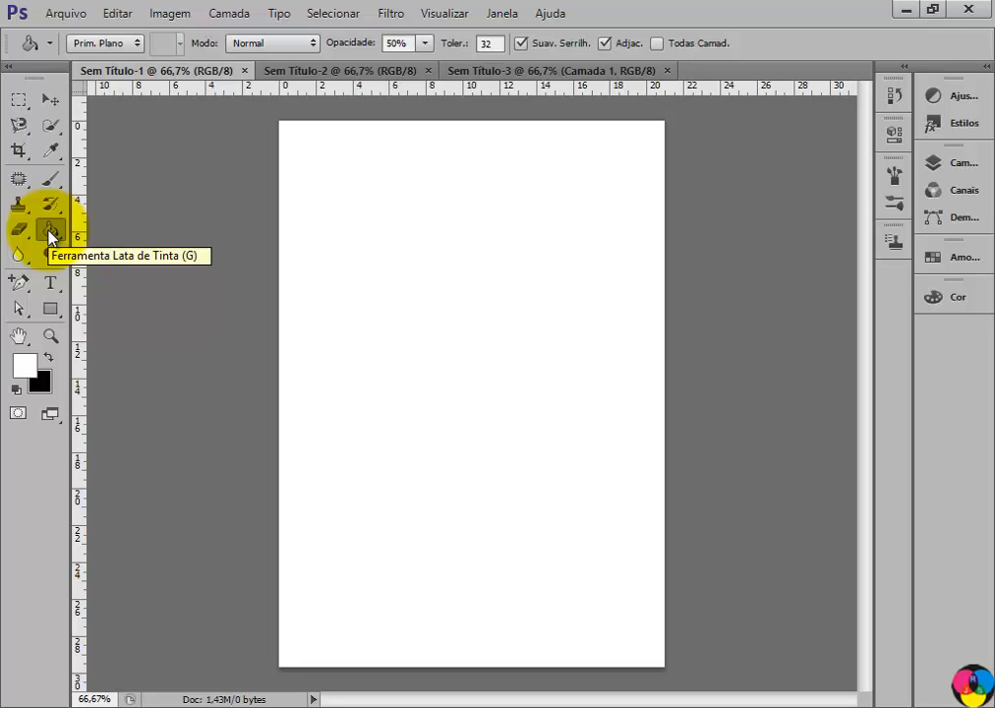
click(138, 43)
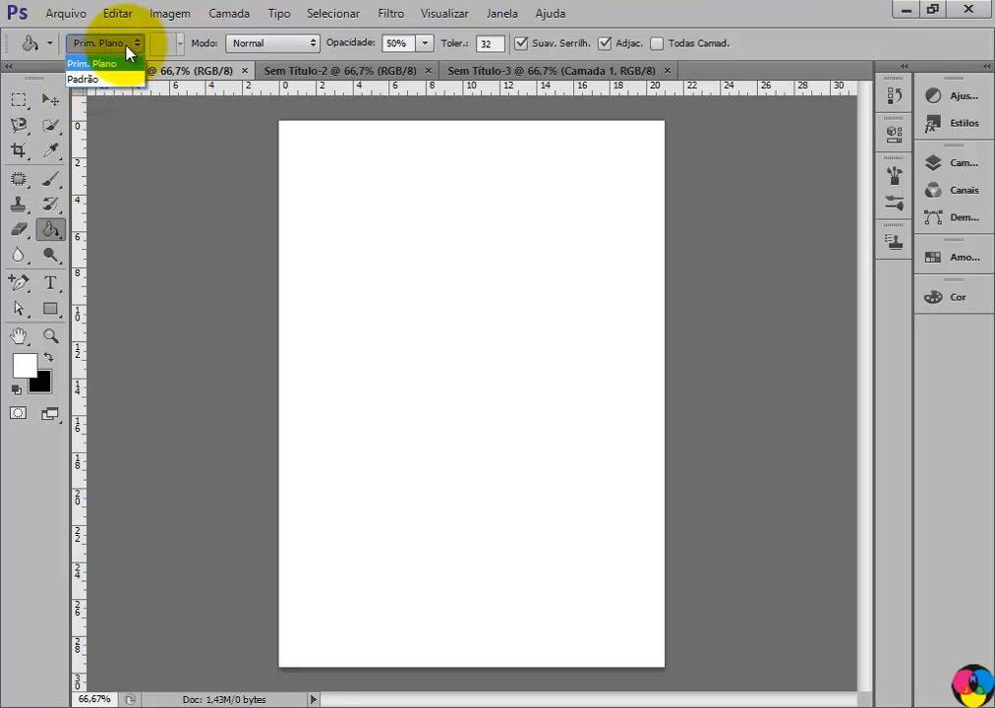
click(126, 46)
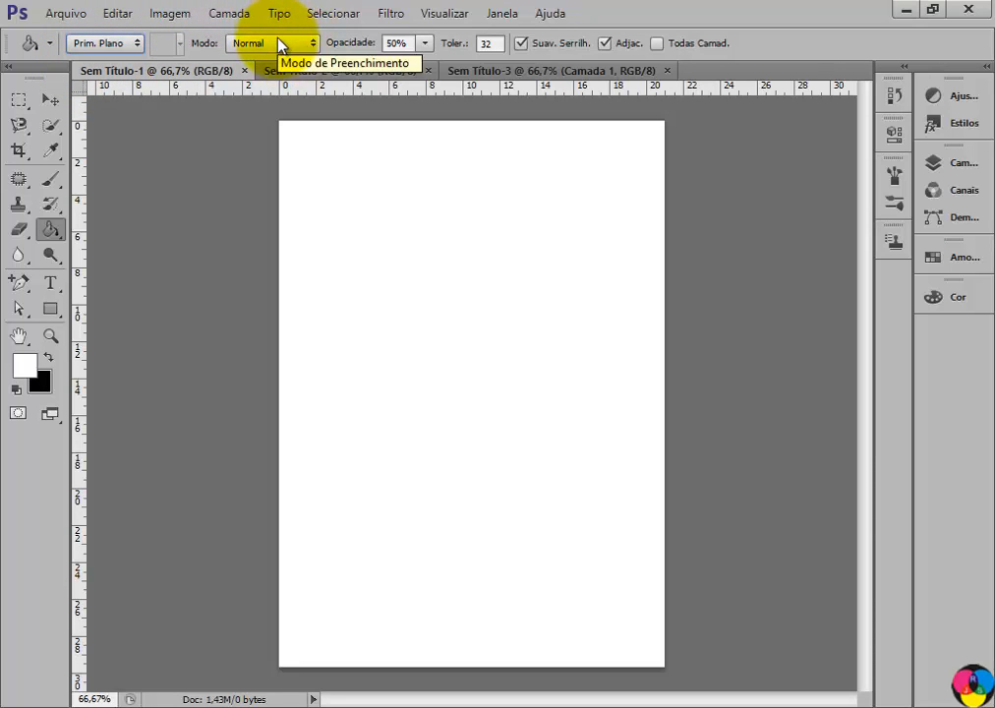
- Set the Paint Bucket's opacity to 100% and its tolerance to 8
click(361, 45)
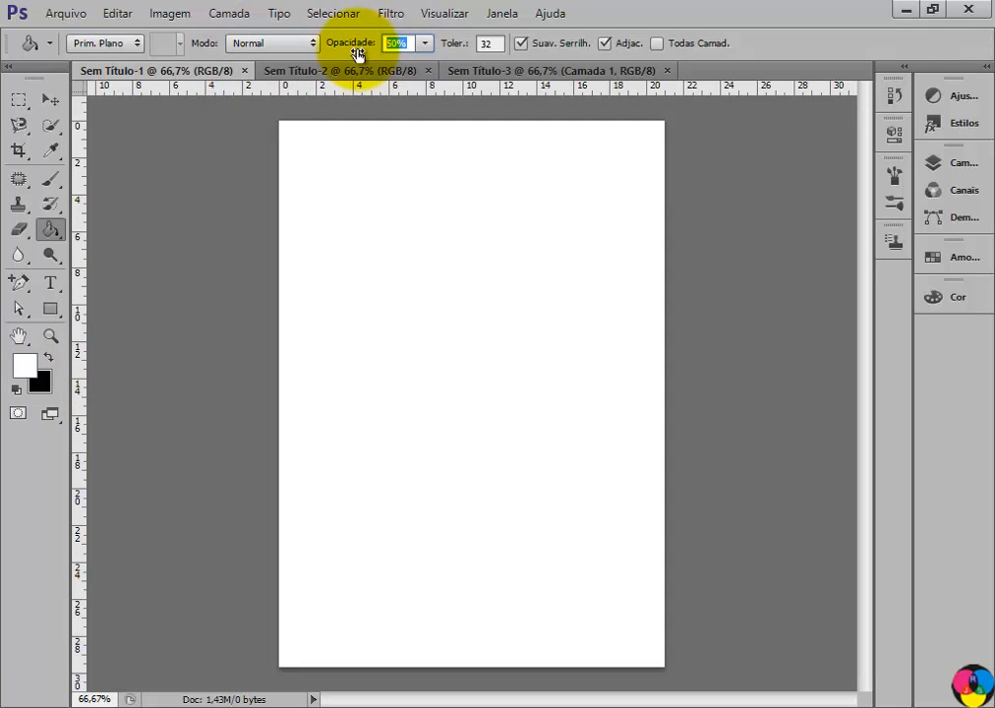
text(100)
click(460, 43)
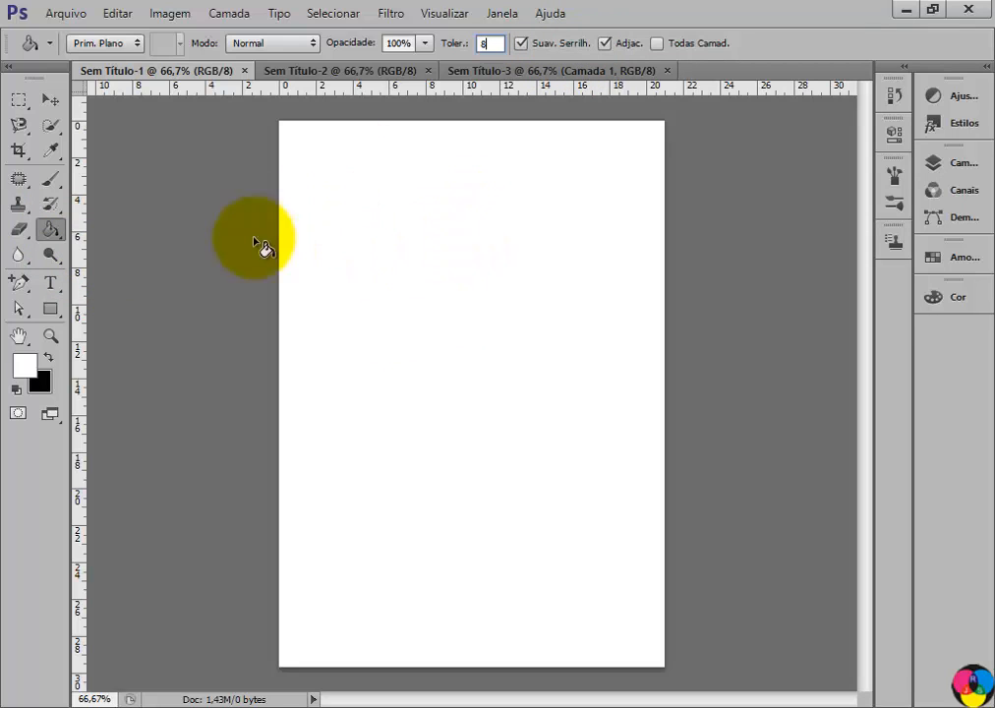
- Swap the colors to make black the foreground, and fill the Sem Título-1 canvas with it using the Prim. Plano source
click(50, 359)
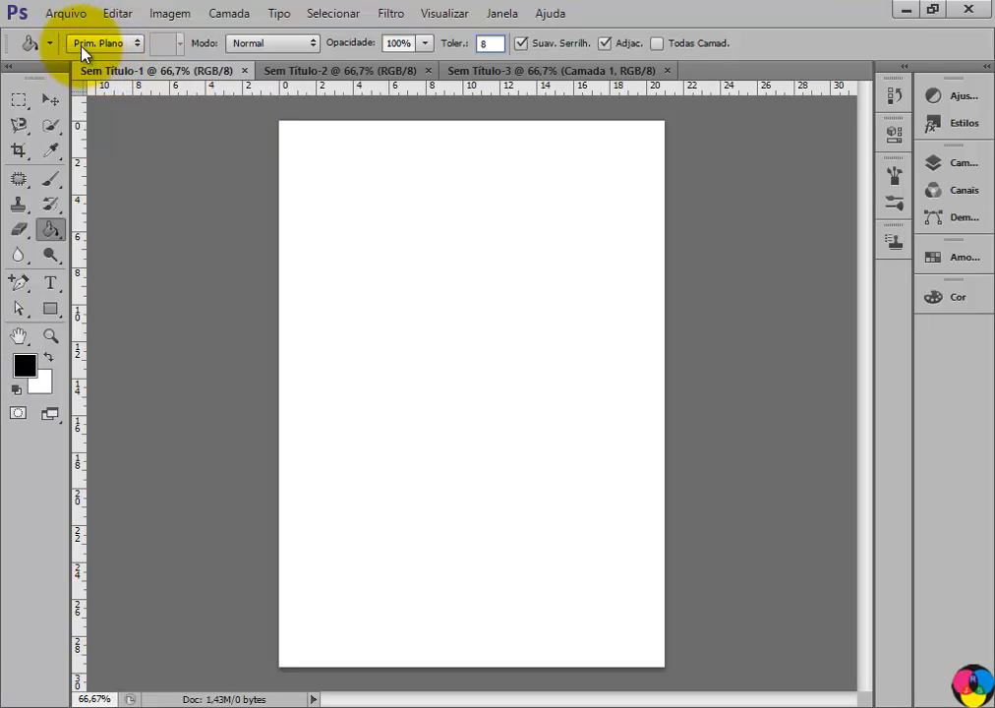
click(138, 44)
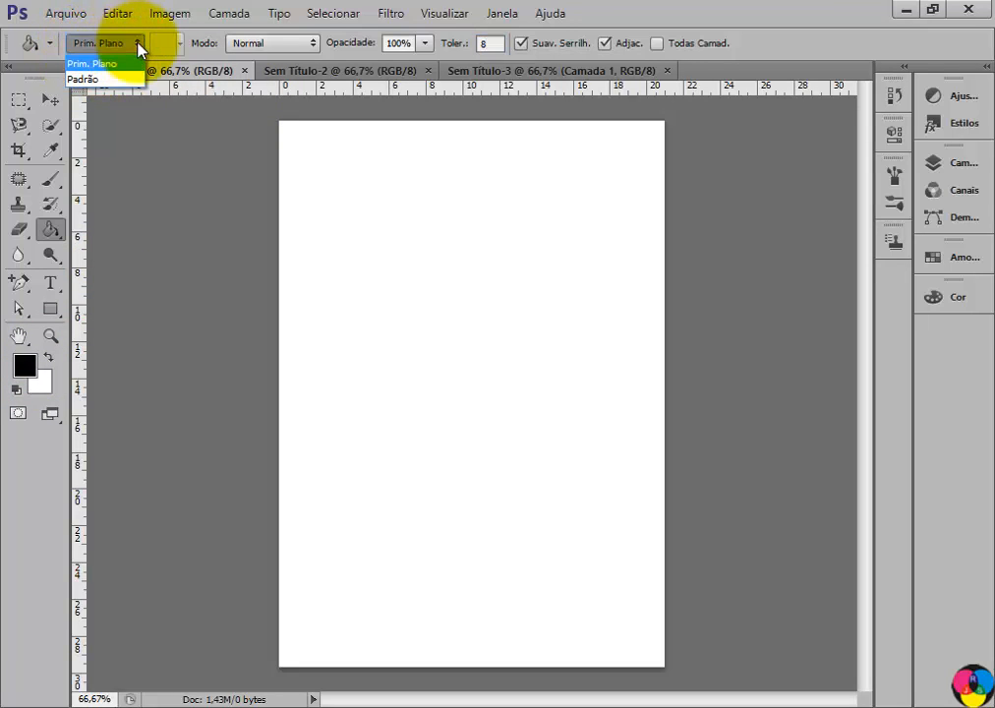
click(125, 57)
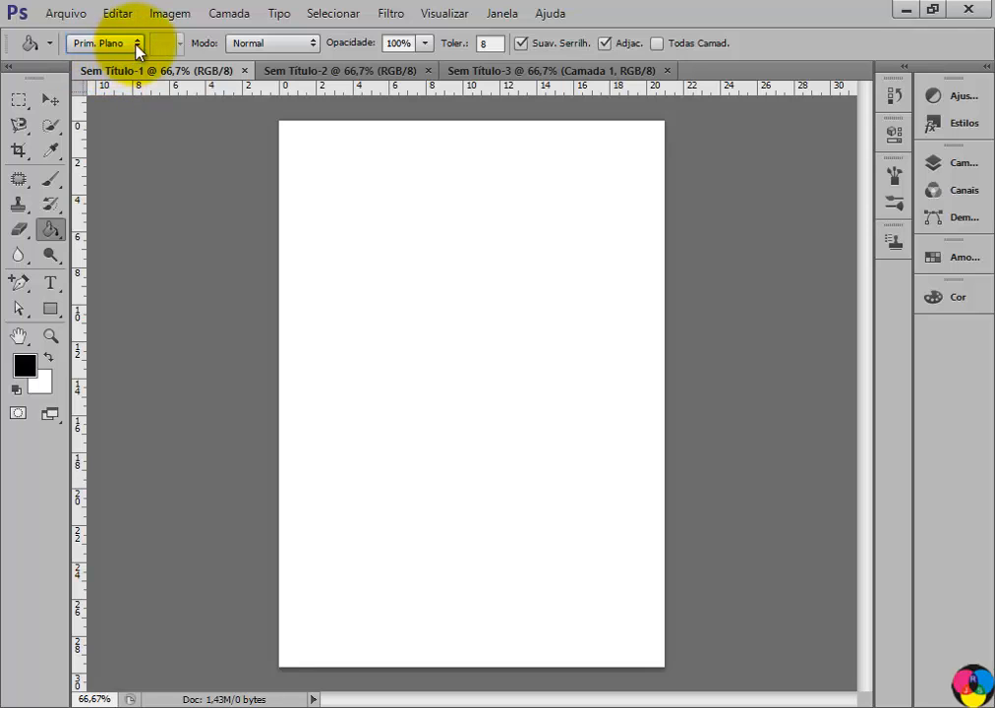
click(138, 44)
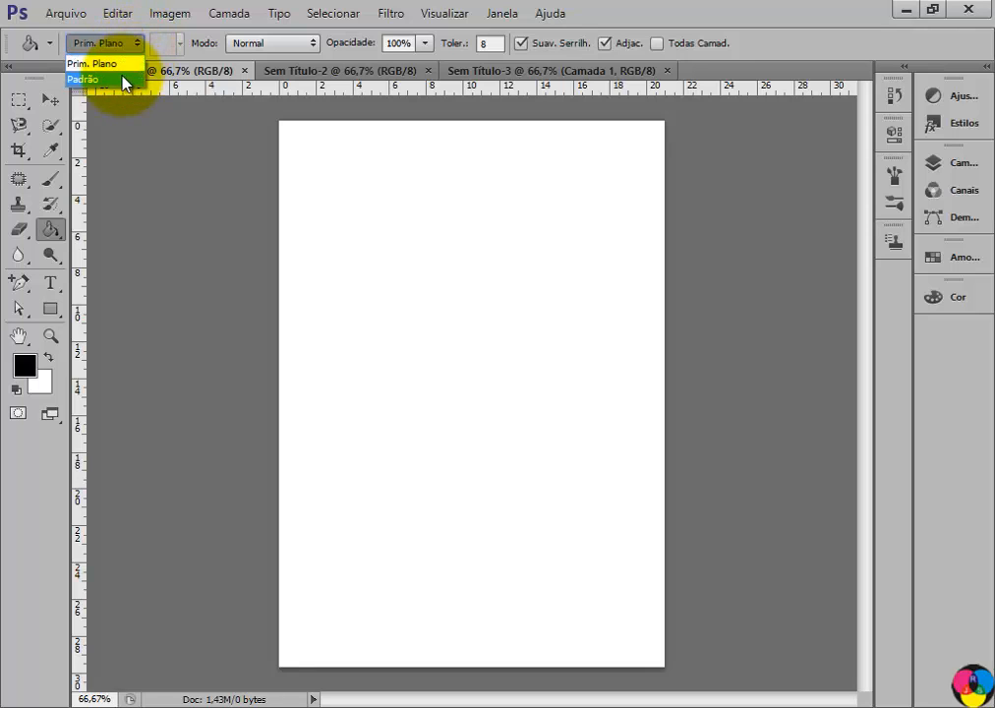
click(140, 50)
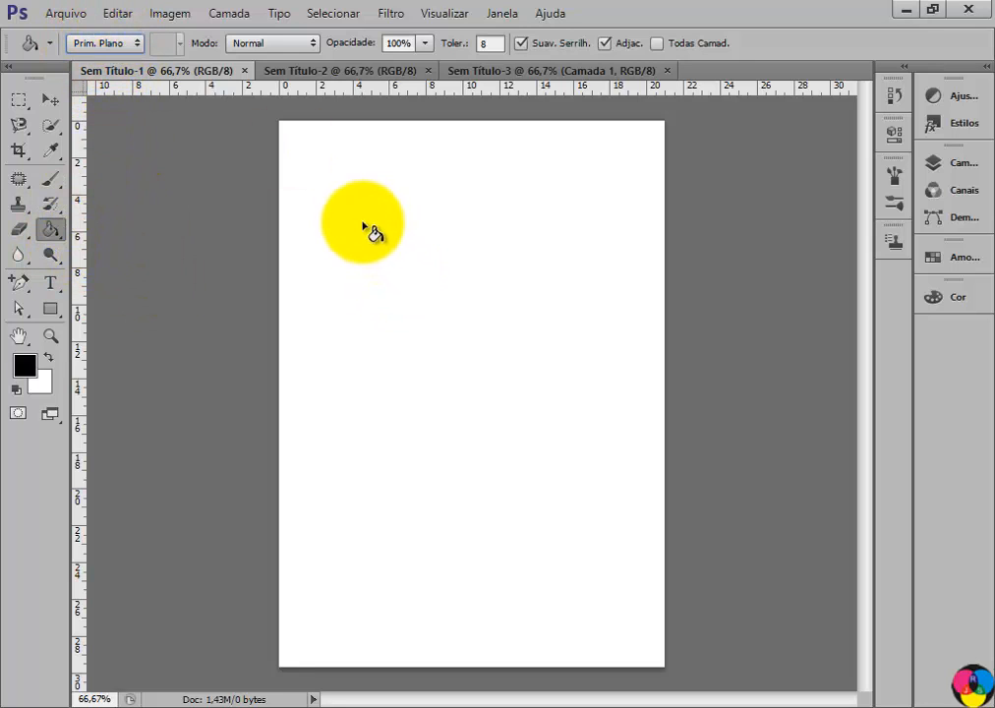
click(366, 227)
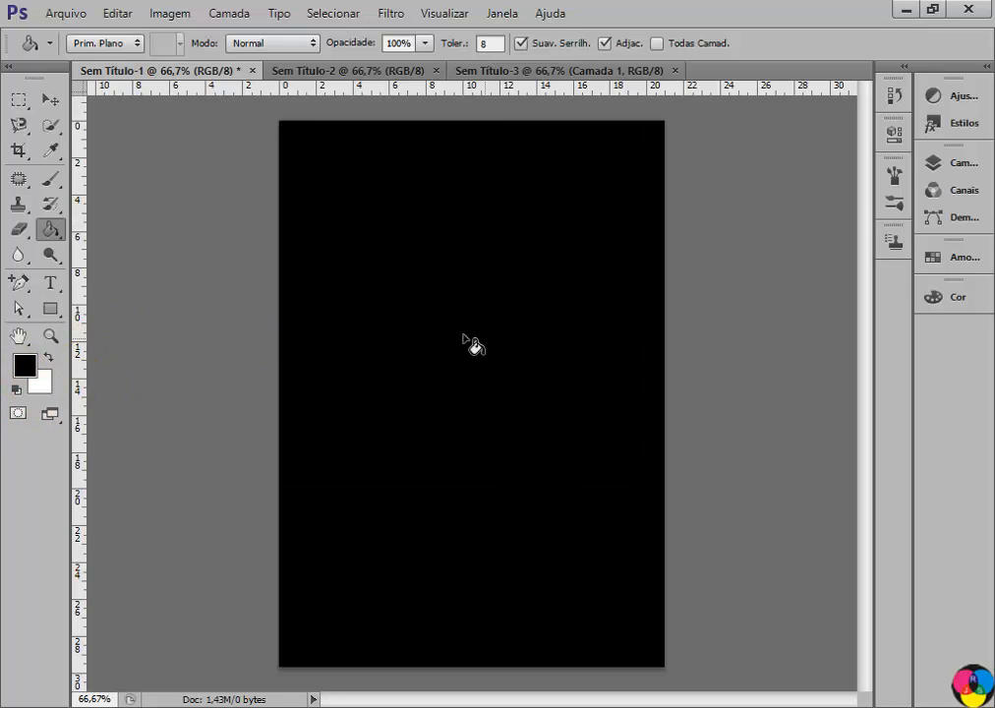
- Change the foreground color to a strong dark red
click(24, 366)
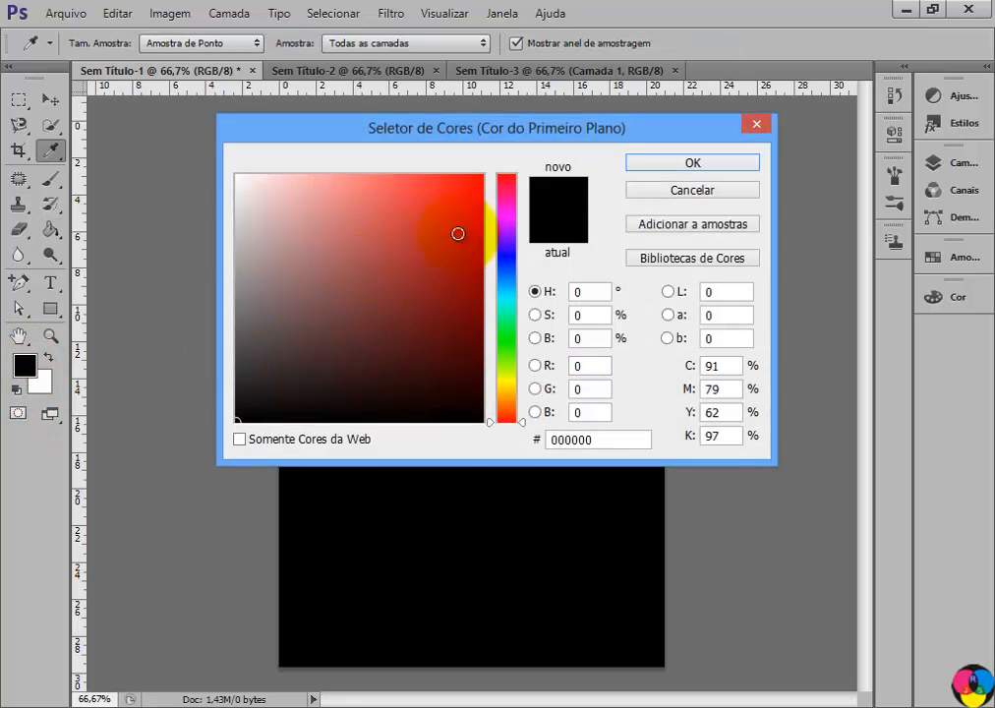
click(429, 237)
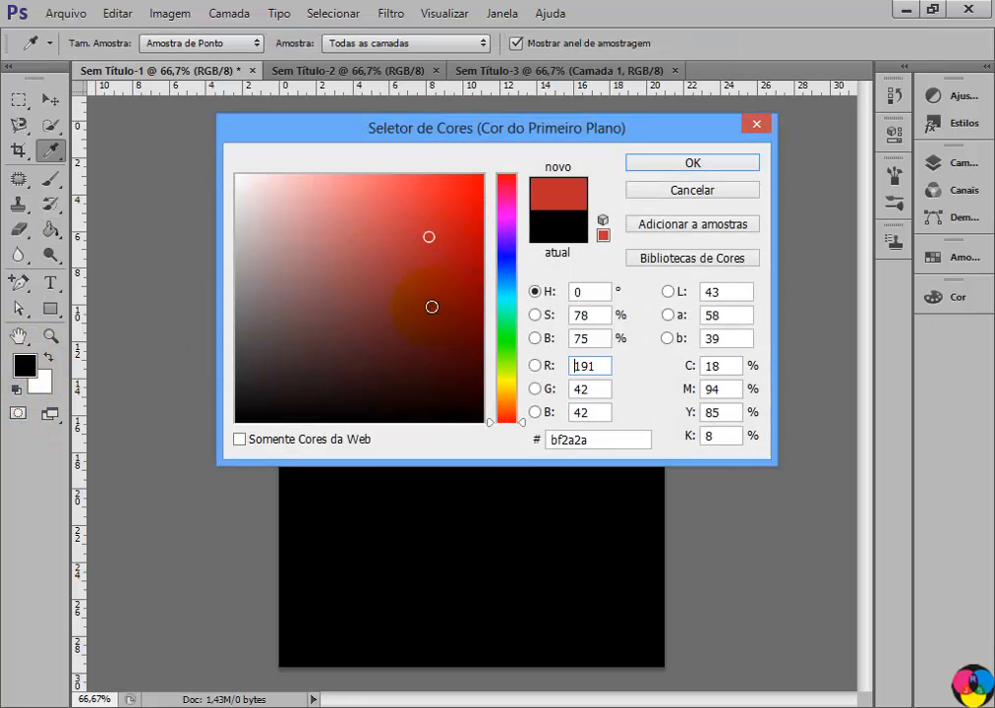
click(464, 248)
click(665, 164)
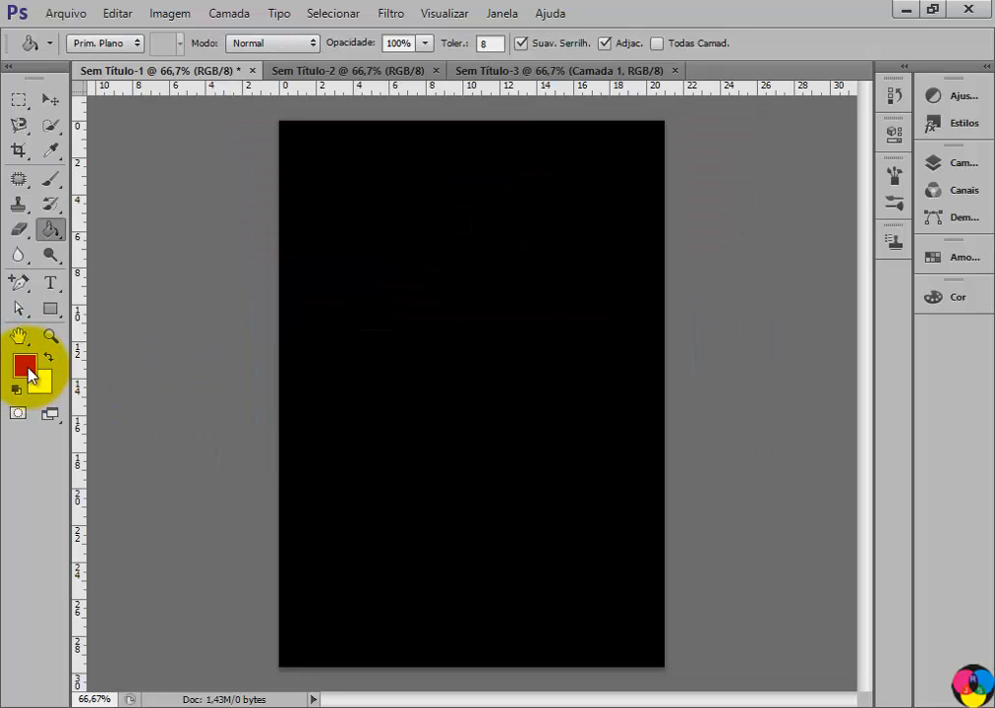
- Fill the black Sem Título-1 canvas with the dark red foreground color using the Paint Bucket
click(410, 256)
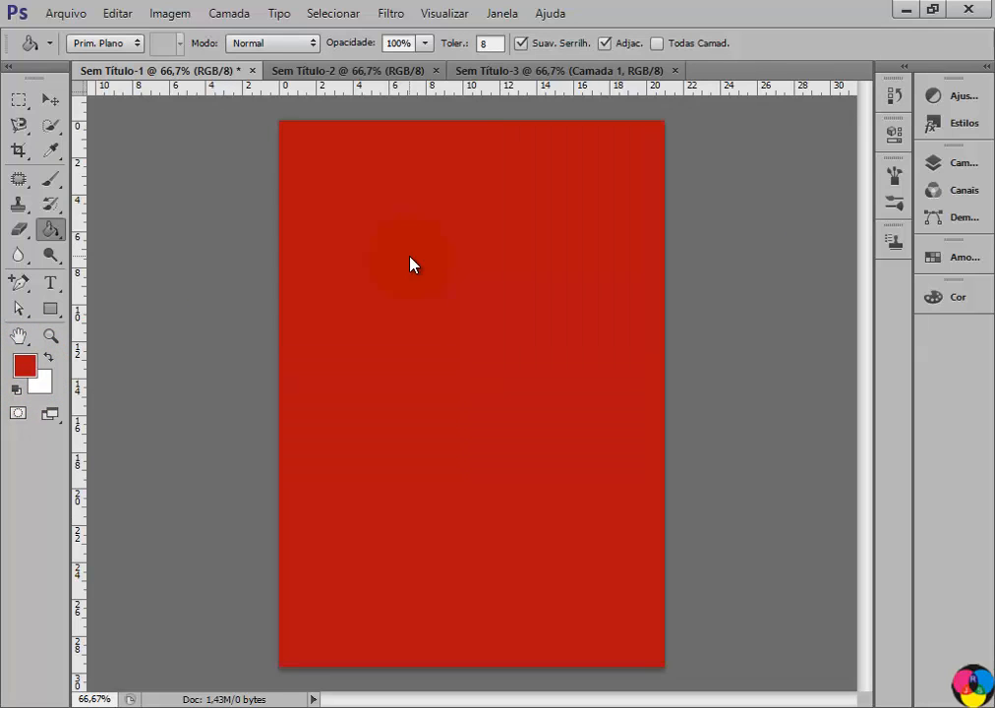
- Change the foreground color to blue #155cd0 and fill the Sem Título-1 canvas with it using the Paint Bucket
click(27, 367)
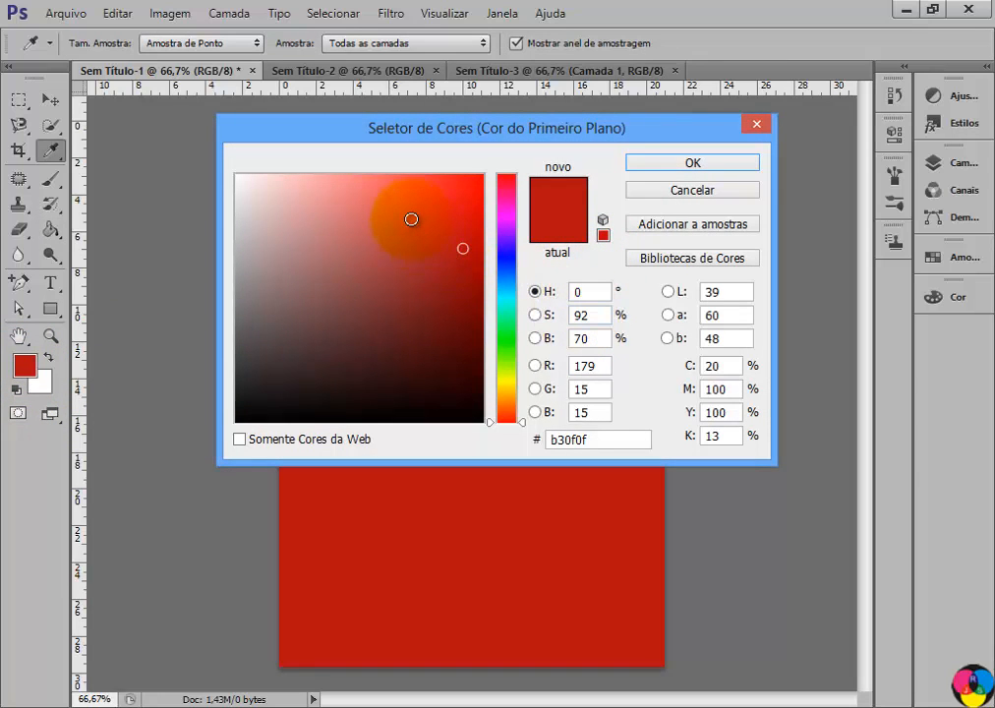
click(411, 219)
click(409, 254)
click(453, 295)
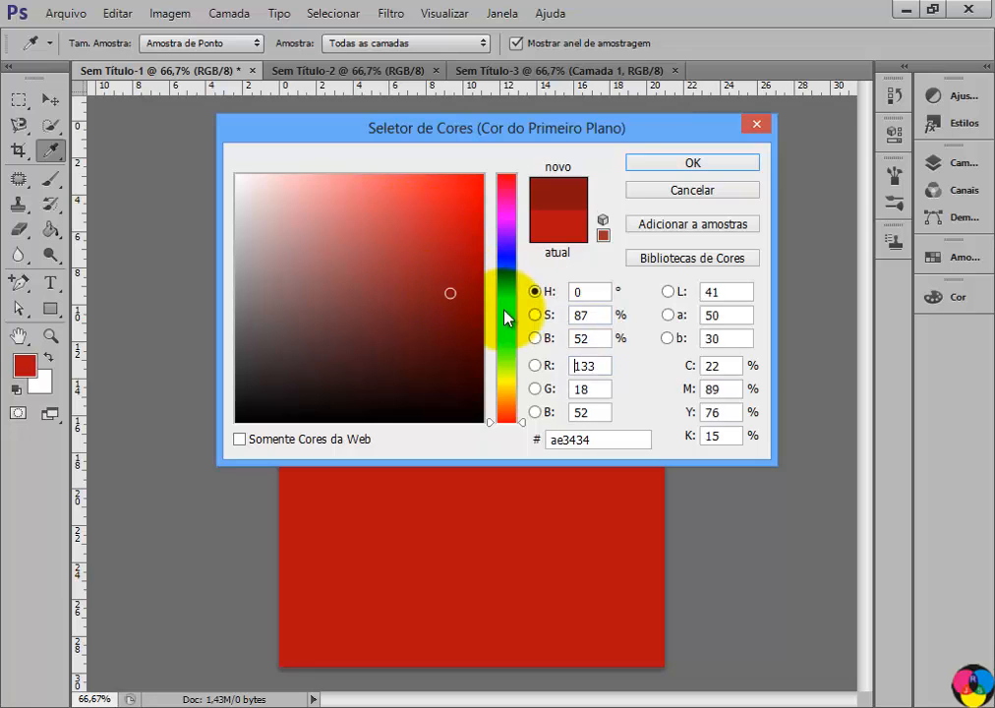
click(507, 274)
click(457, 220)
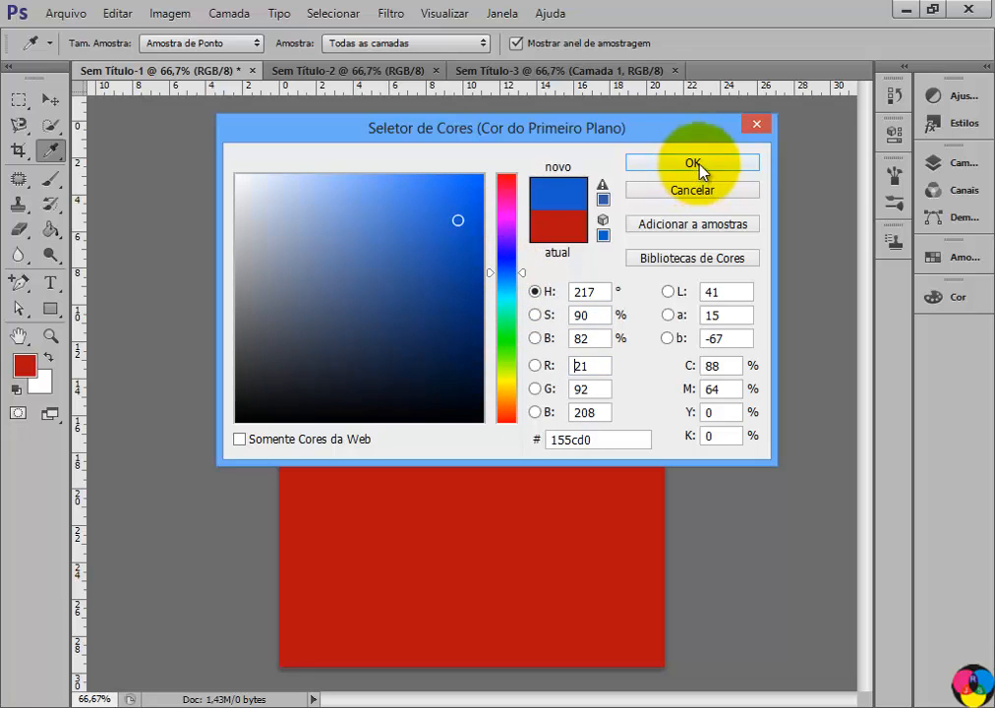
click(692, 163)
key(g)
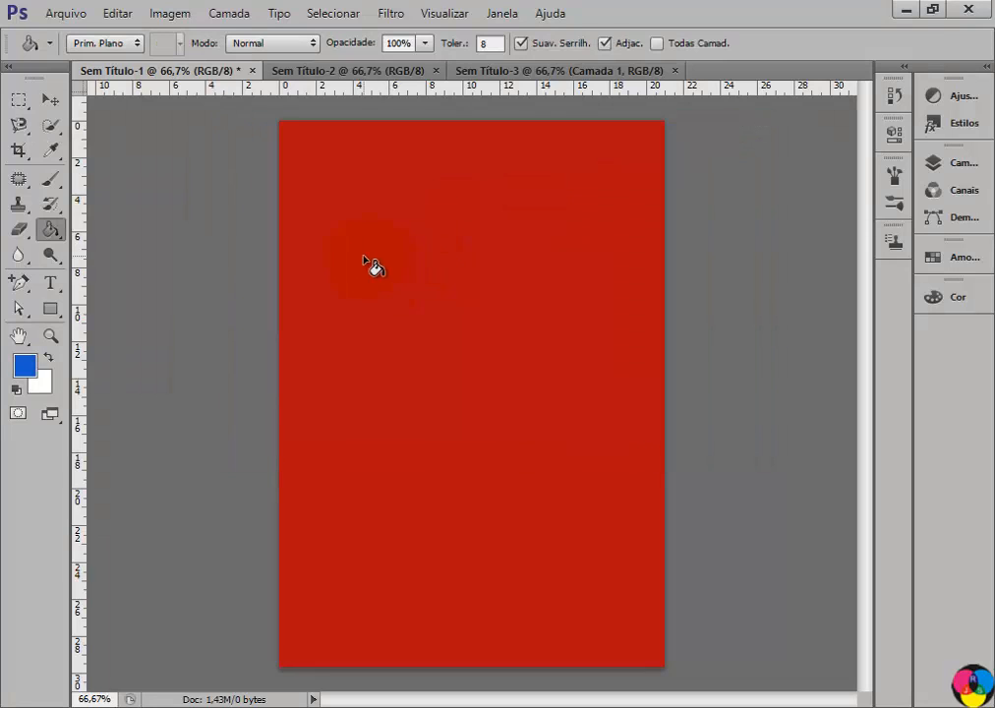
click(379, 267)
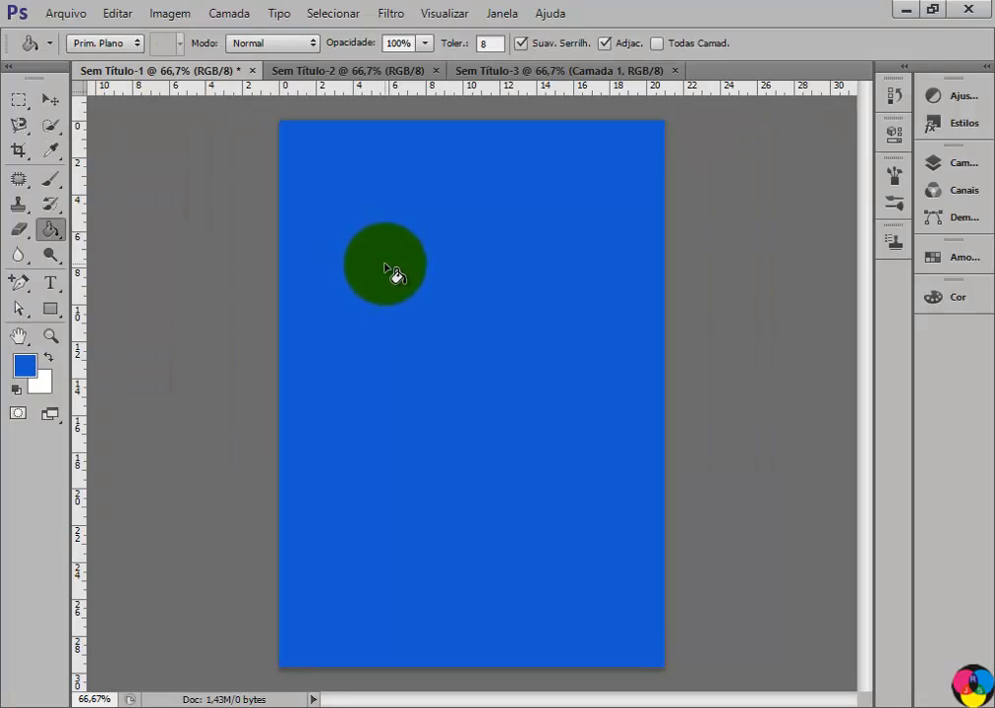
- Change the foreground color to yellow #ced015 and fill the Sem Título-1 canvas with it
click(24, 366)
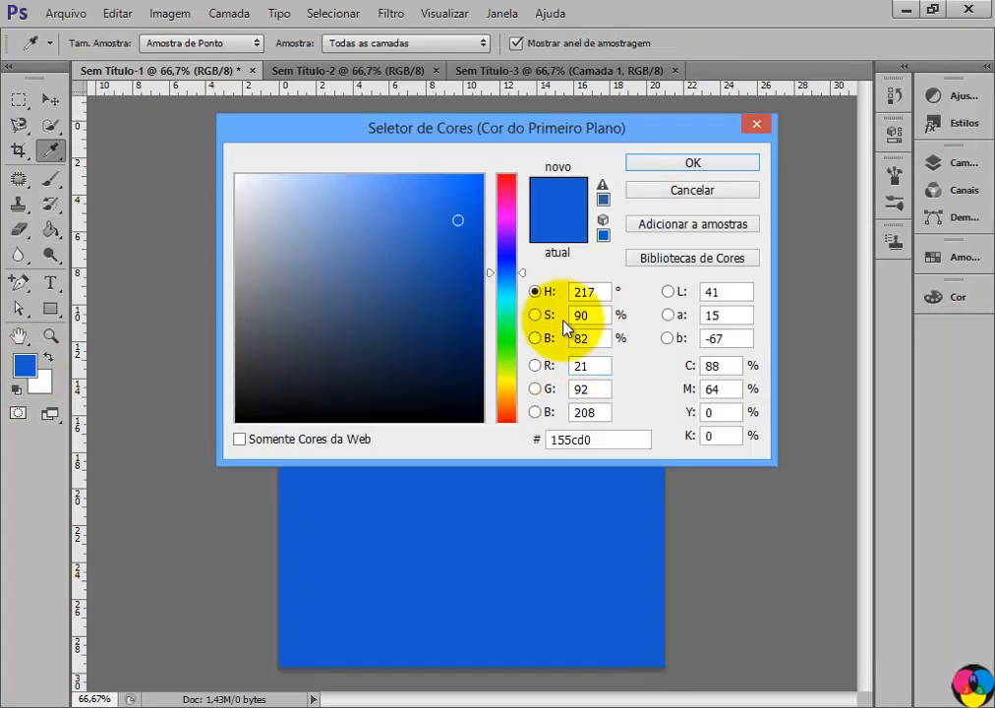
click(511, 380)
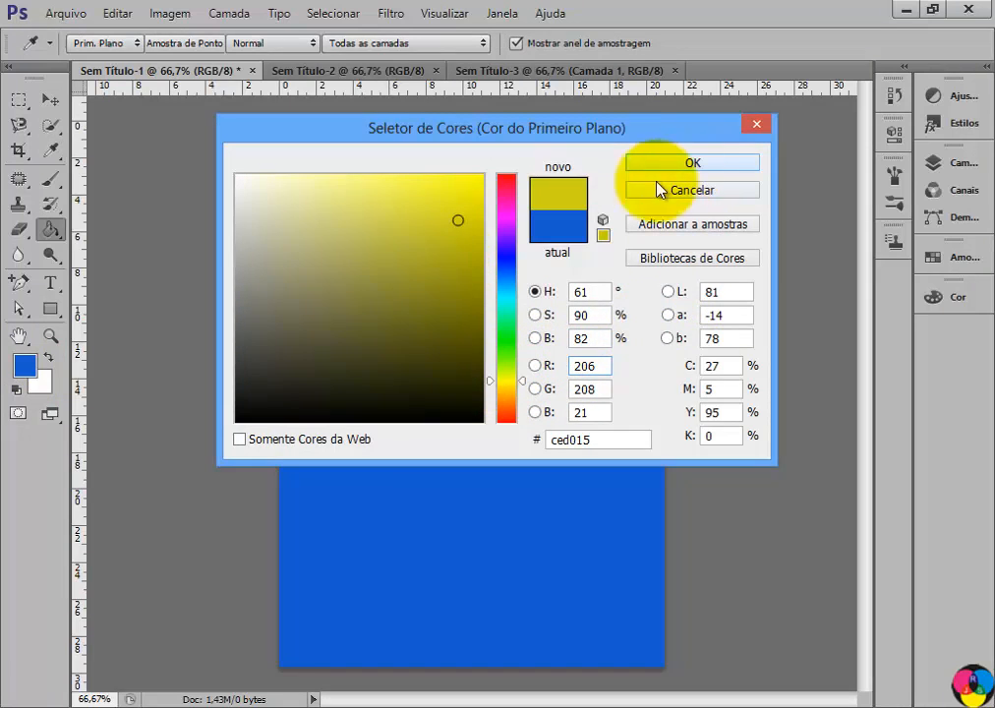
click(661, 163)
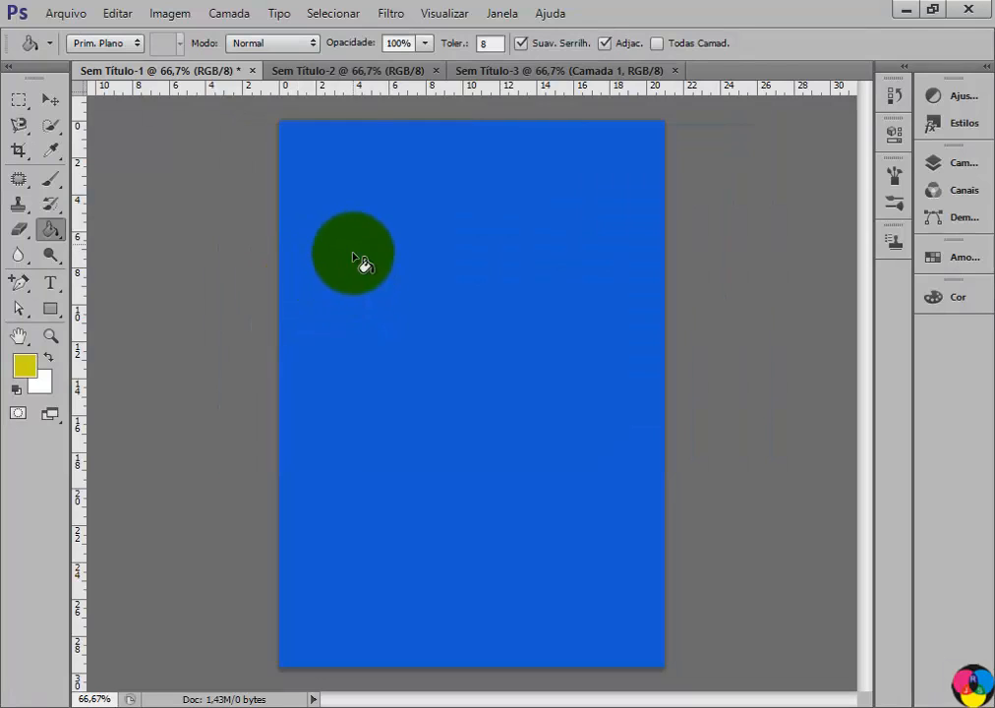
click(398, 328)
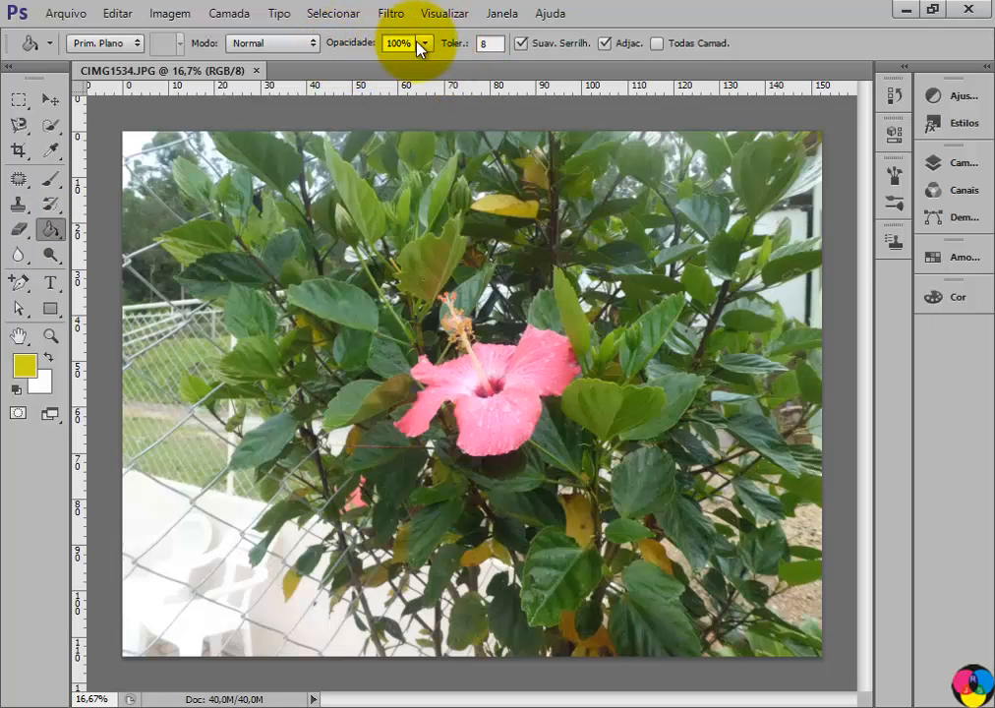
click(497, 45)
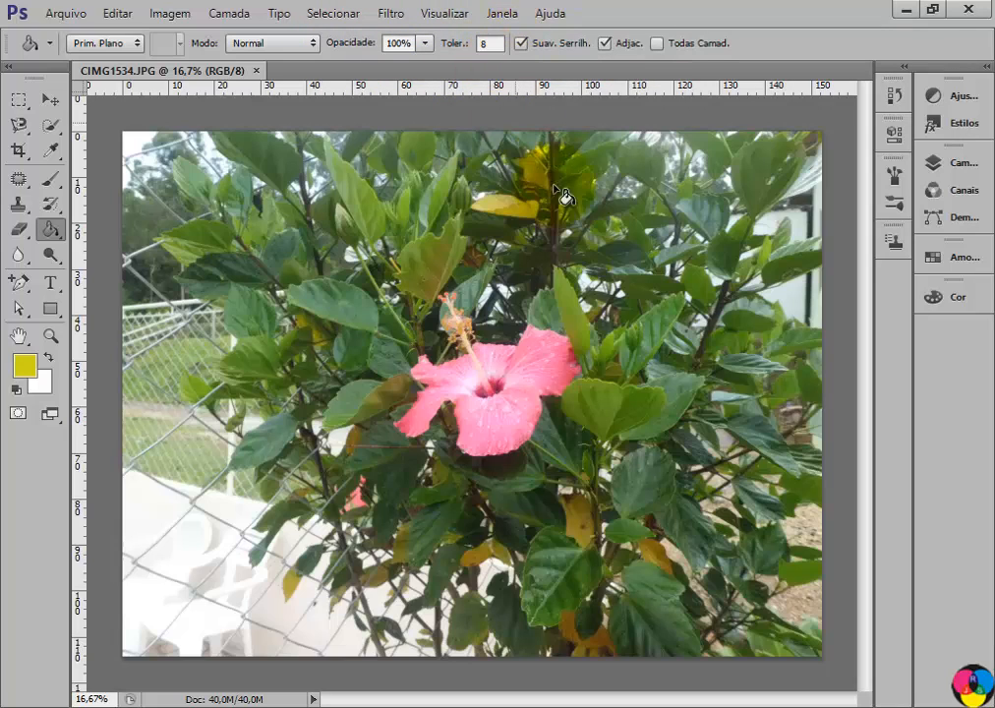
click(425, 294)
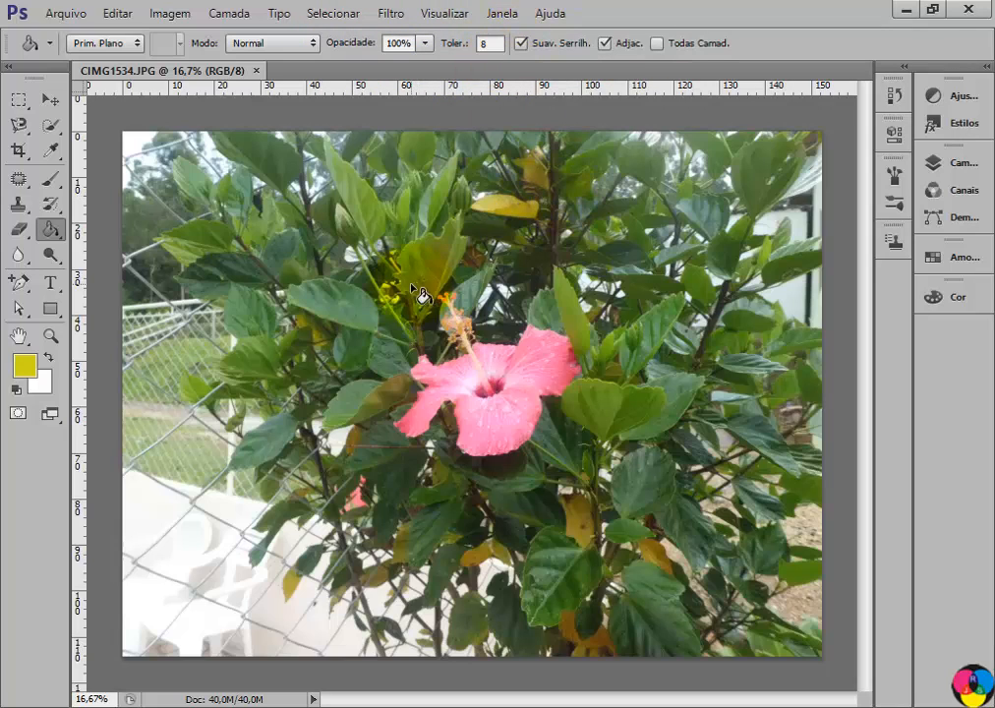
click(343, 317)
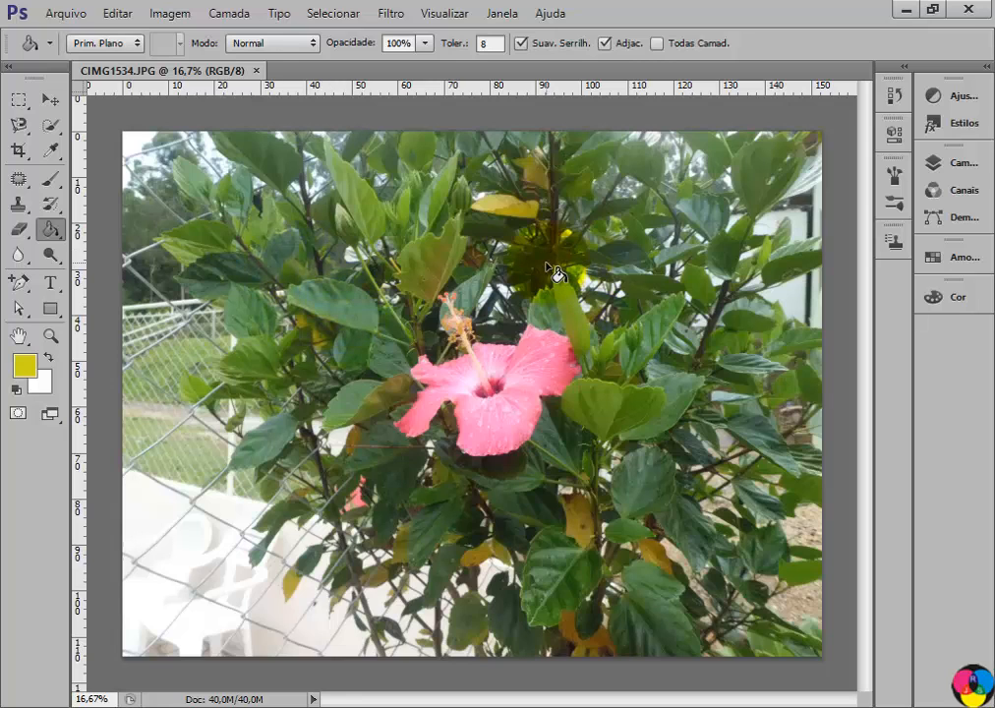
click(473, 259)
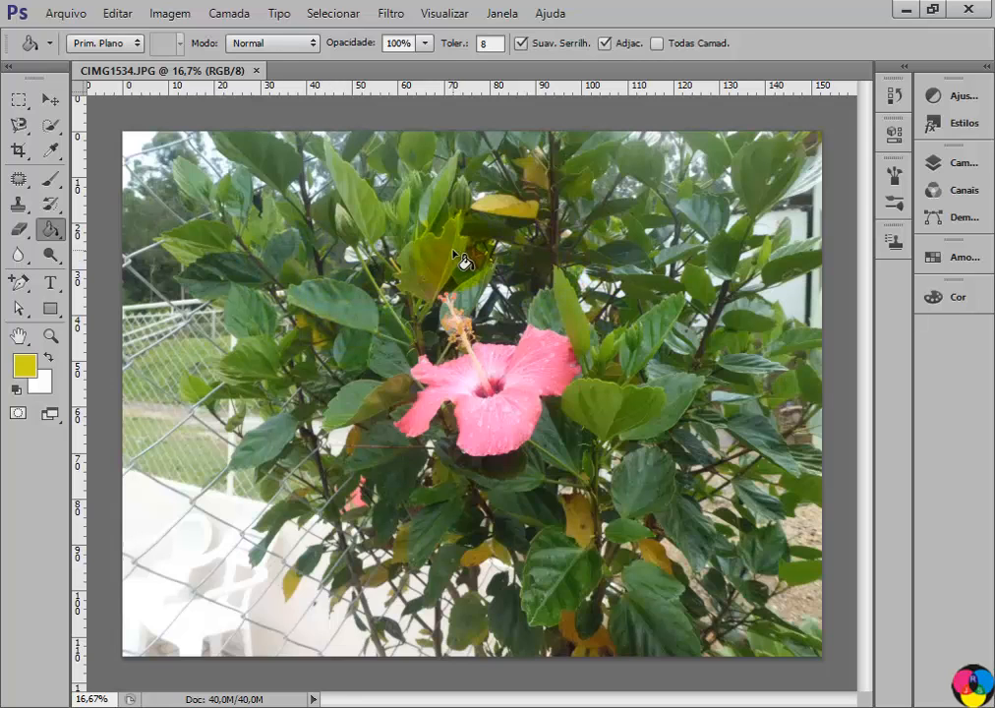
click(530, 294)
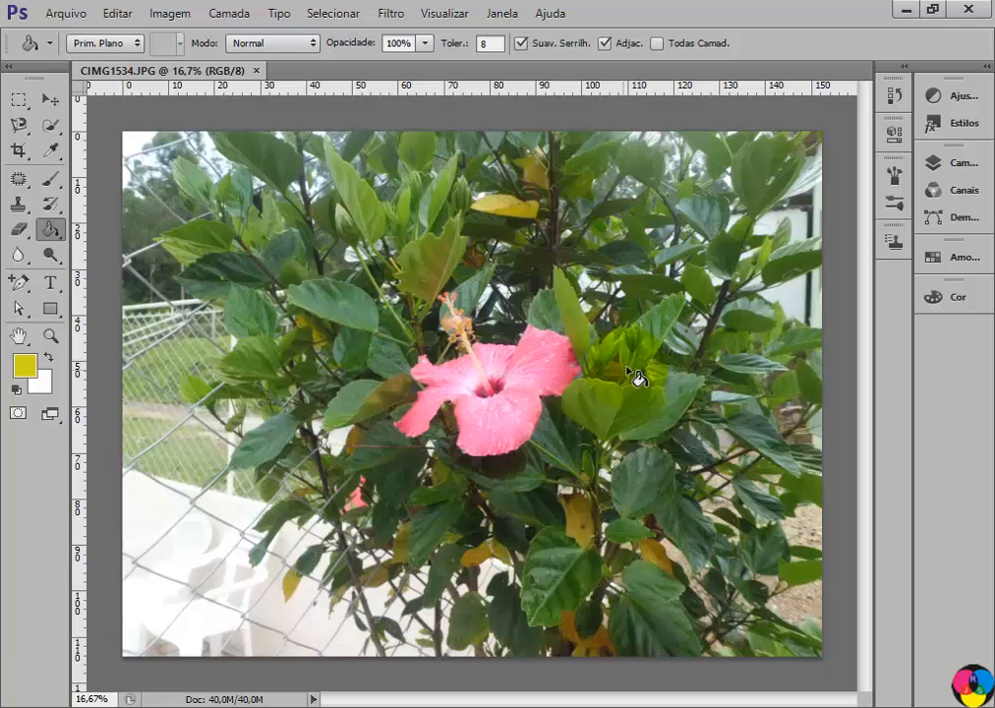
click(546, 375)
key(ctrl+z)
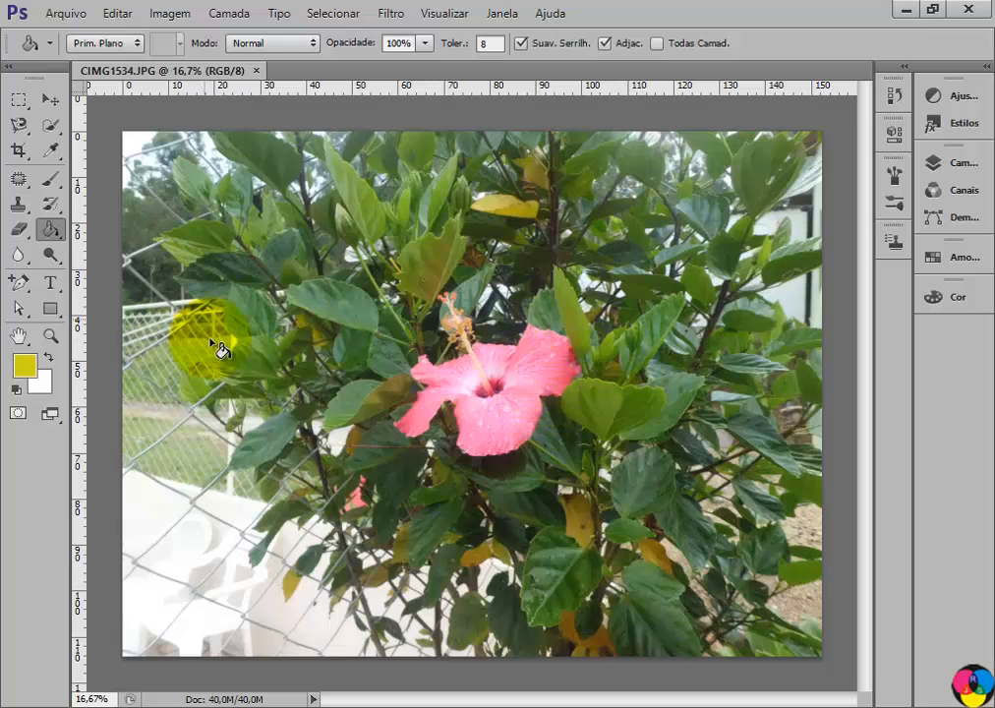
- Keep the yellow foreground color and fill part of the flower's upper-right petal in CIMG1534.JPG with it at tolerance 8
click(25, 370)
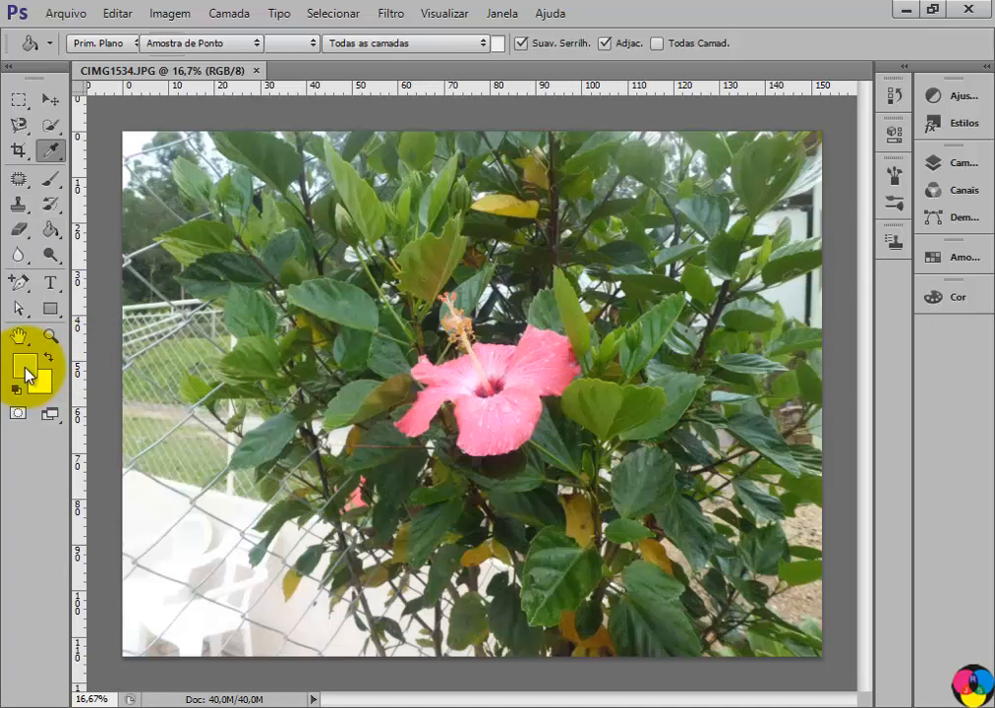
click(695, 165)
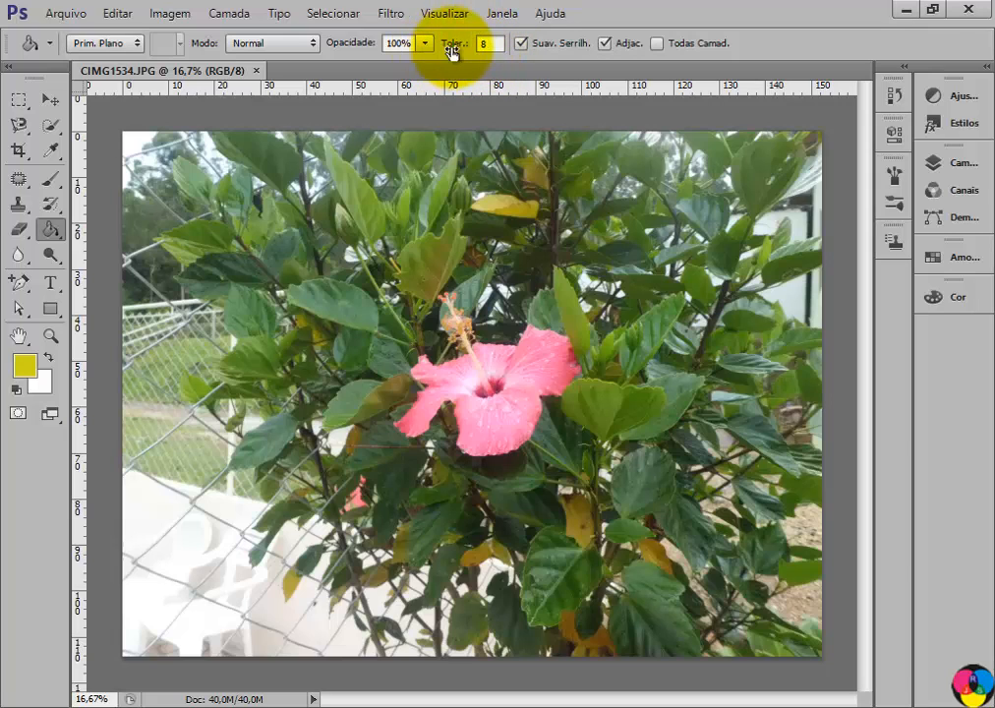
click(552, 342)
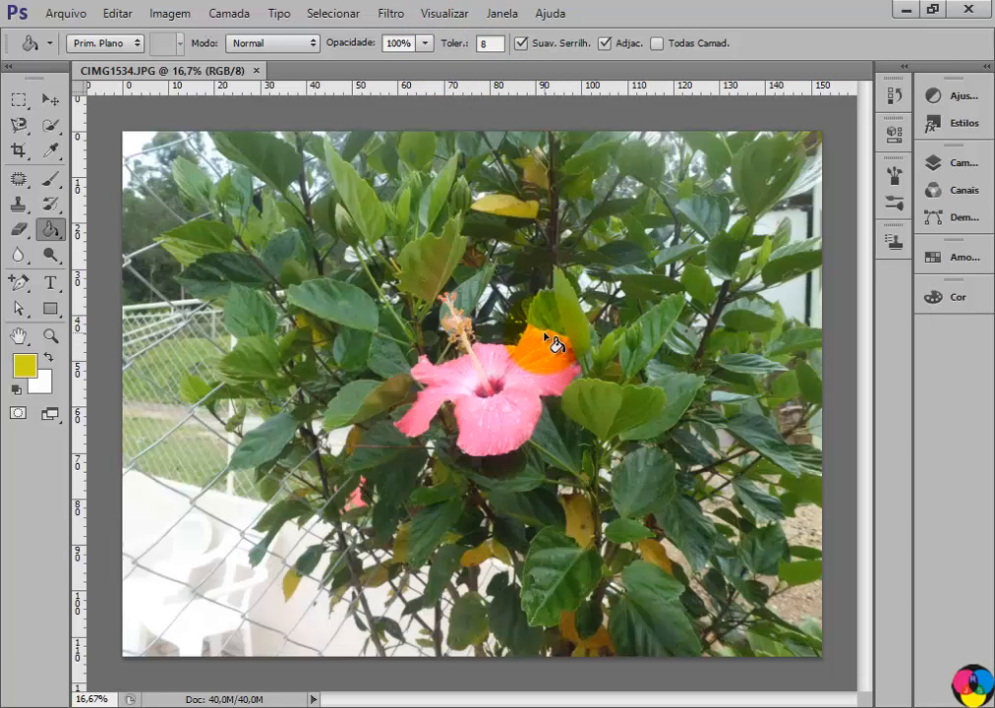
click(532, 359)
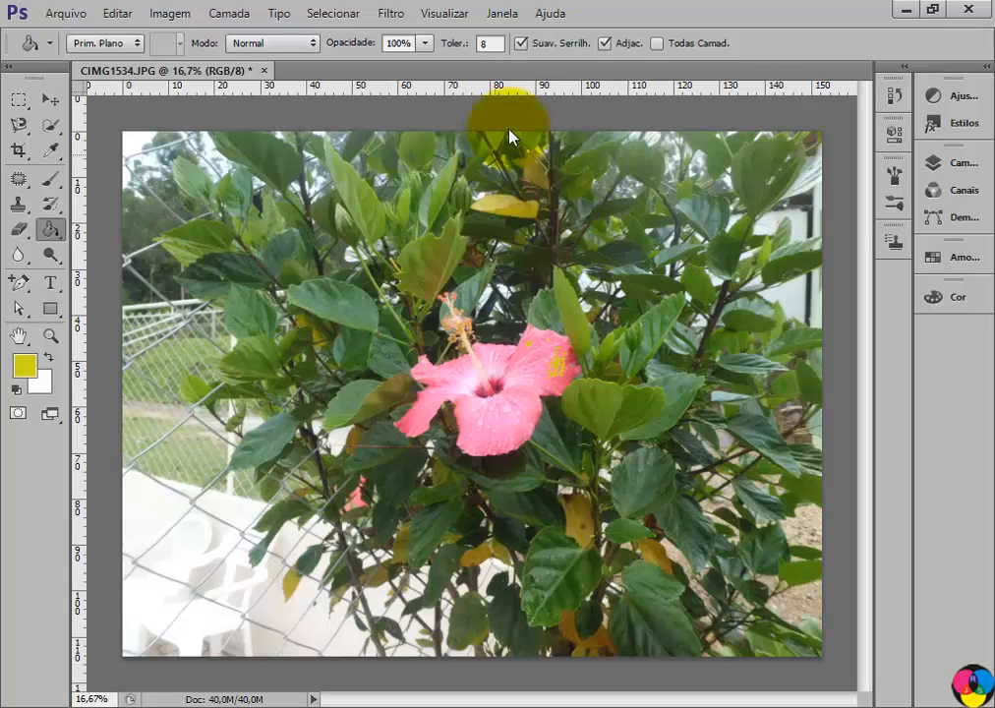
- Set the Paint Bucket's tolerance to 16 and fill parts of the flower's lower and lower-left petals with yellow
click(492, 44)
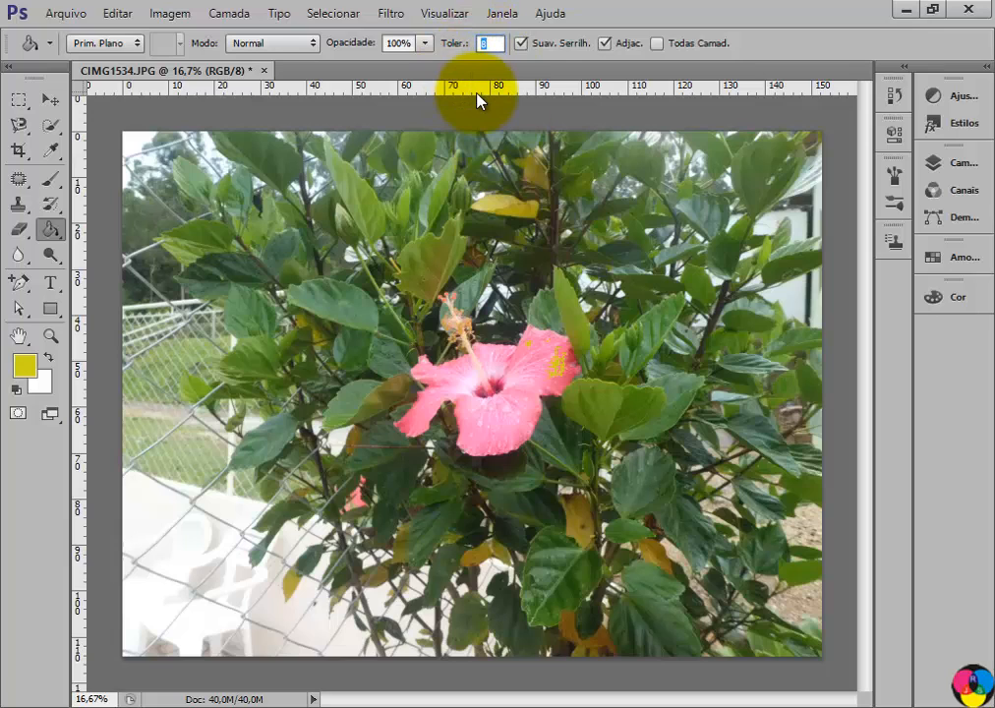
text(16)
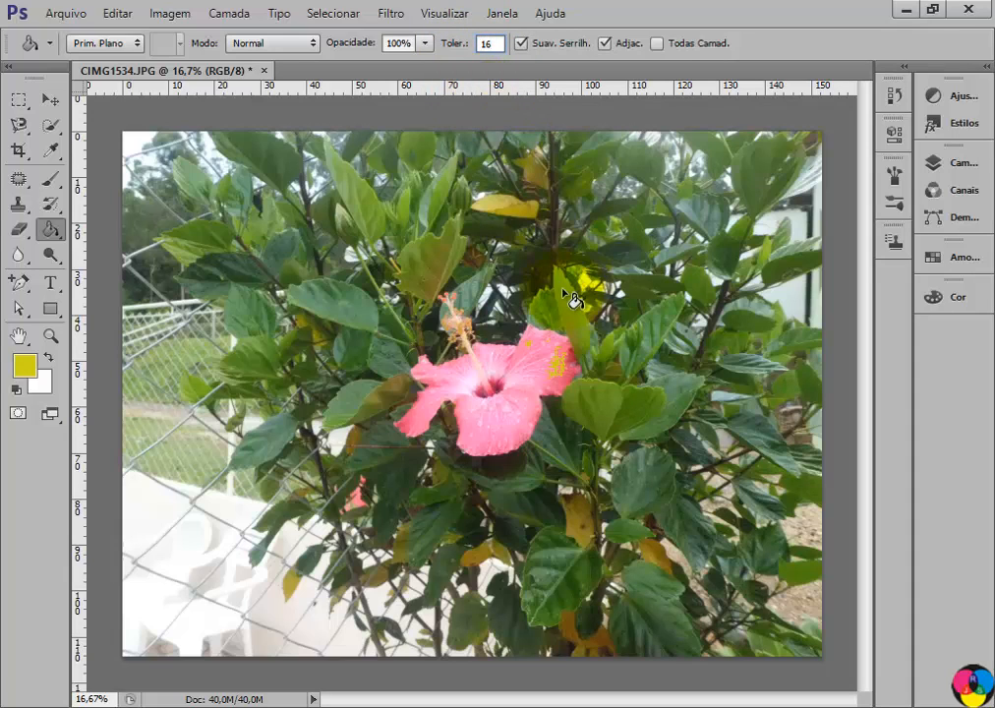
click(497, 418)
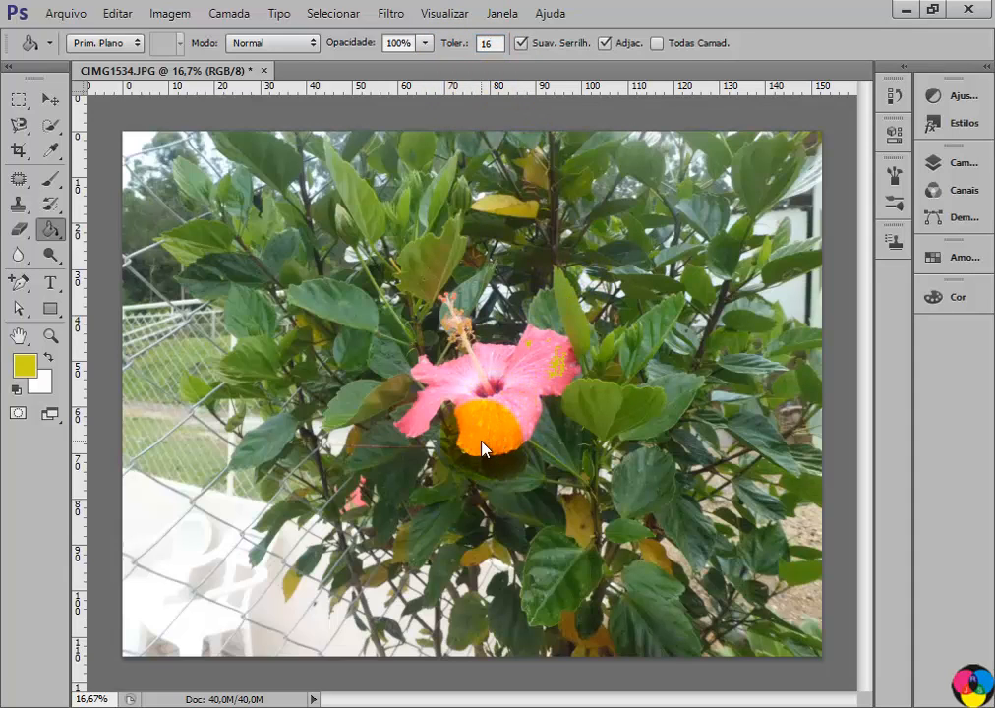
click(497, 445)
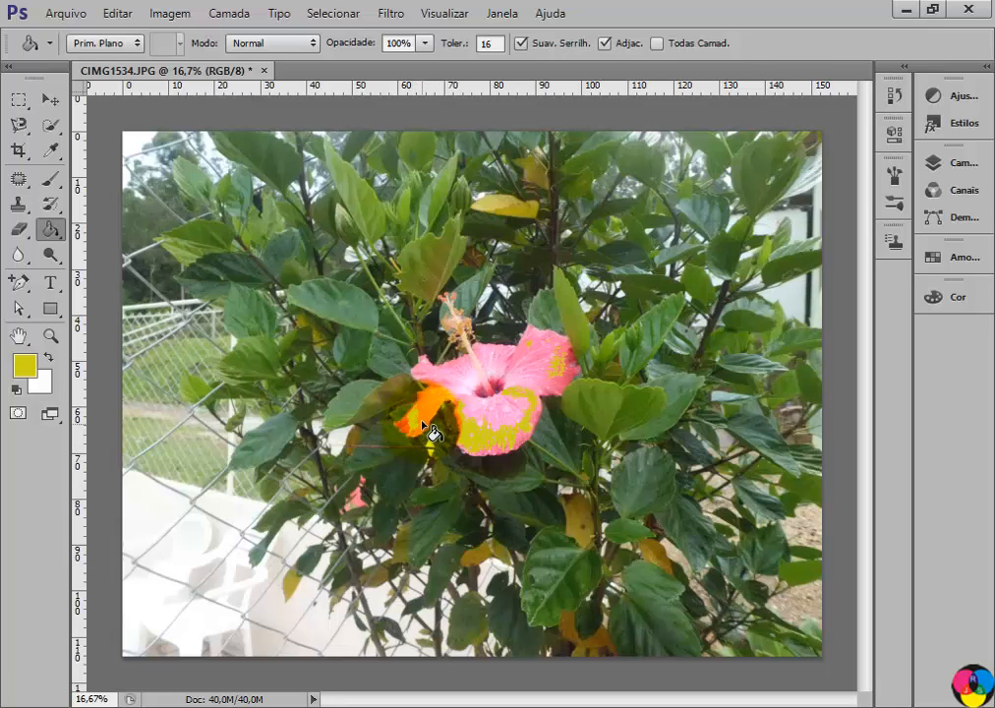
- Raise the Paint Bucket's tolerance to 32 and fill the flower's upper-right, left and lower petals with yellow
click(488, 43)
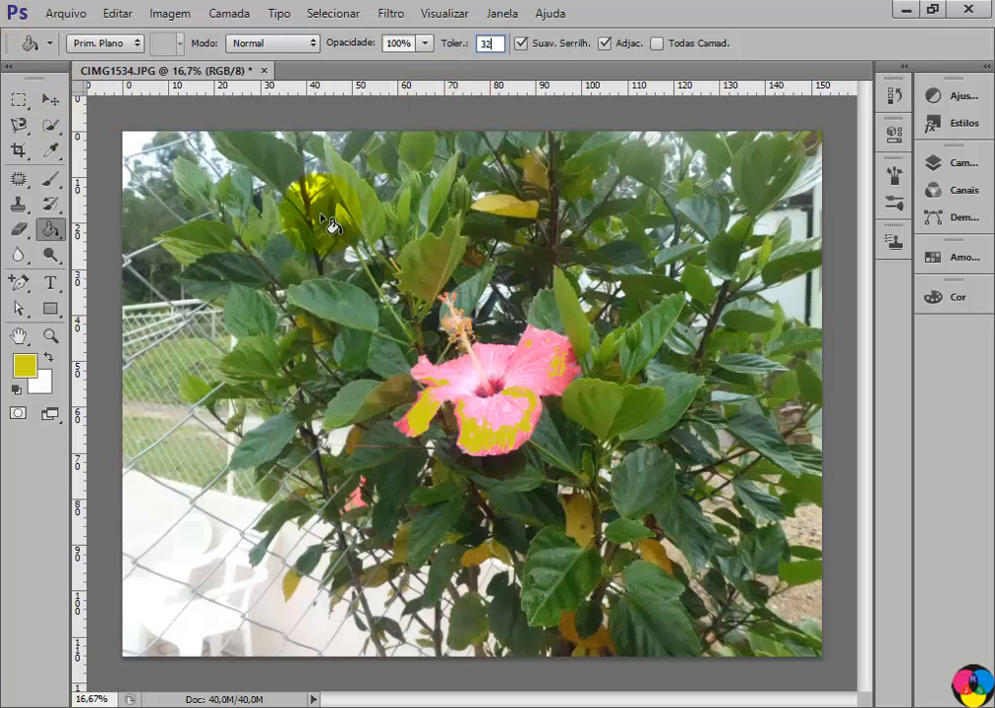
click(526, 398)
click(529, 369)
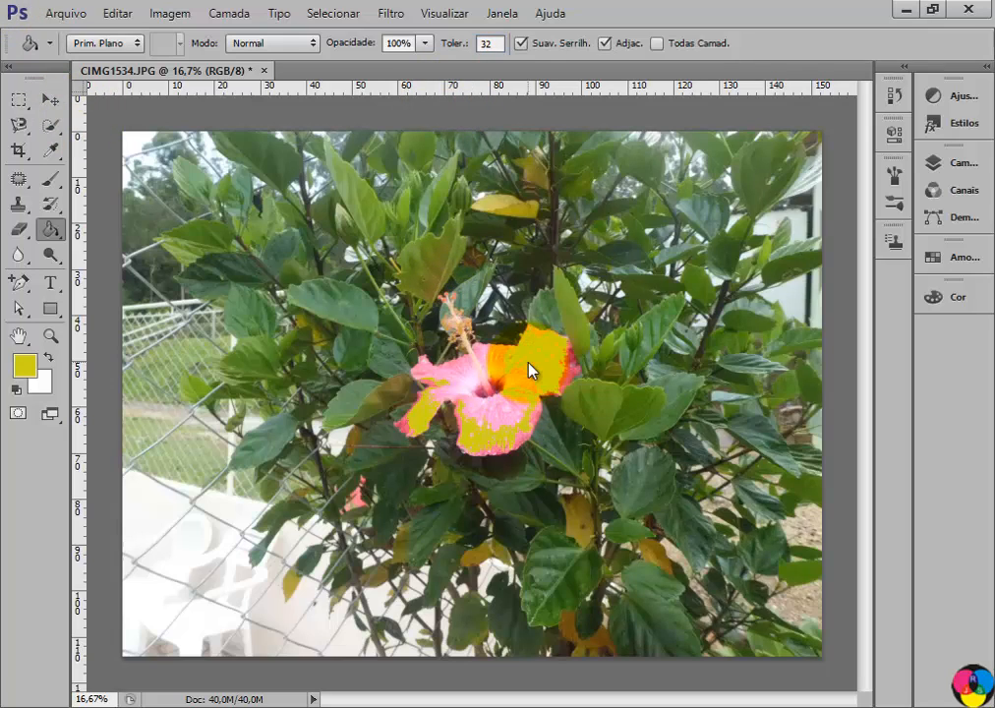
click(469, 377)
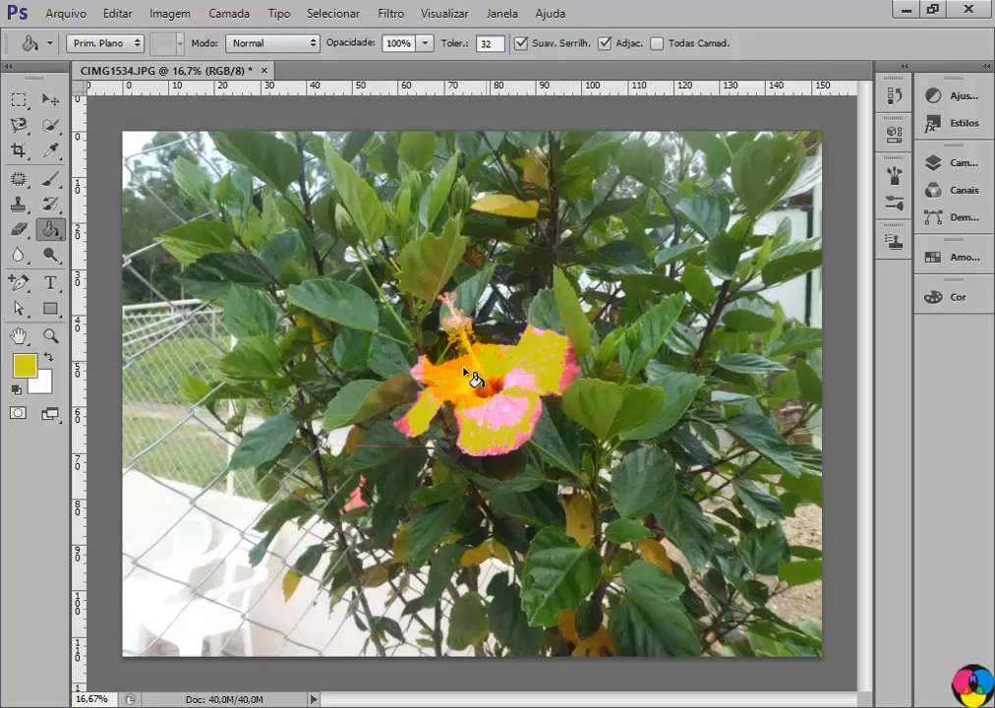
click(457, 368)
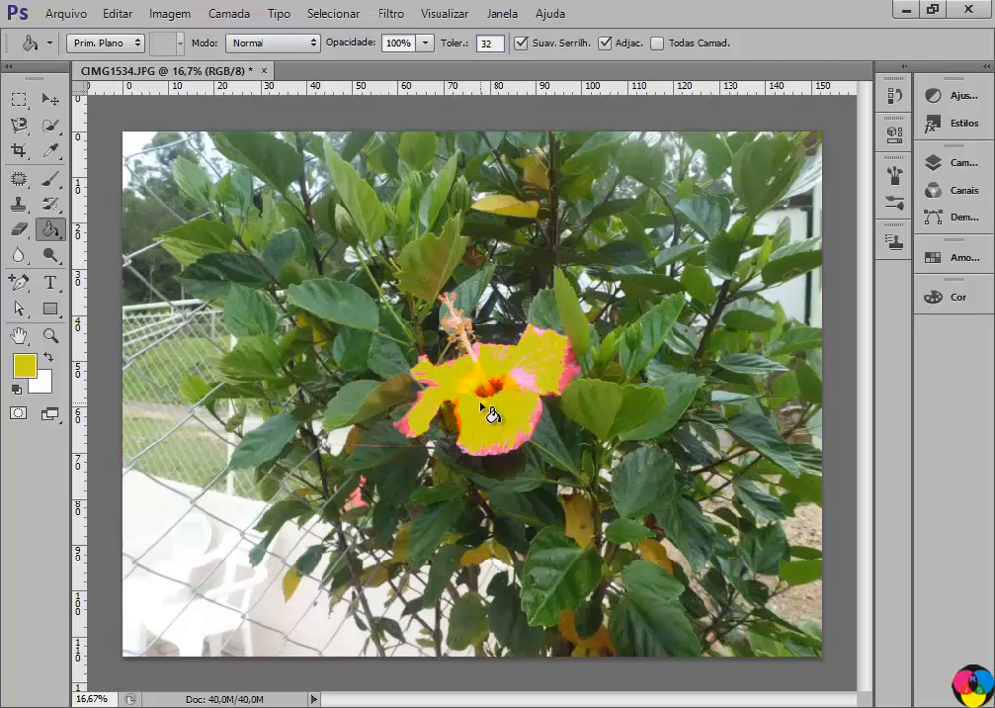
- Fill the leftover pink and white patches along the petal edges and around the flower's center with yellow
click(524, 446)
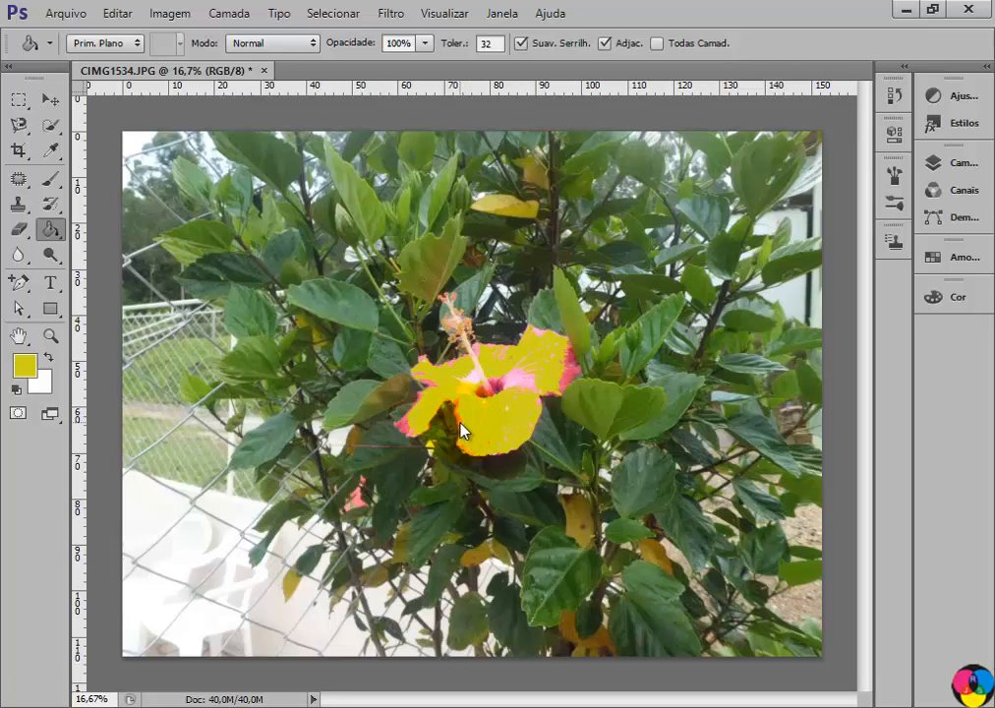
click(540, 387)
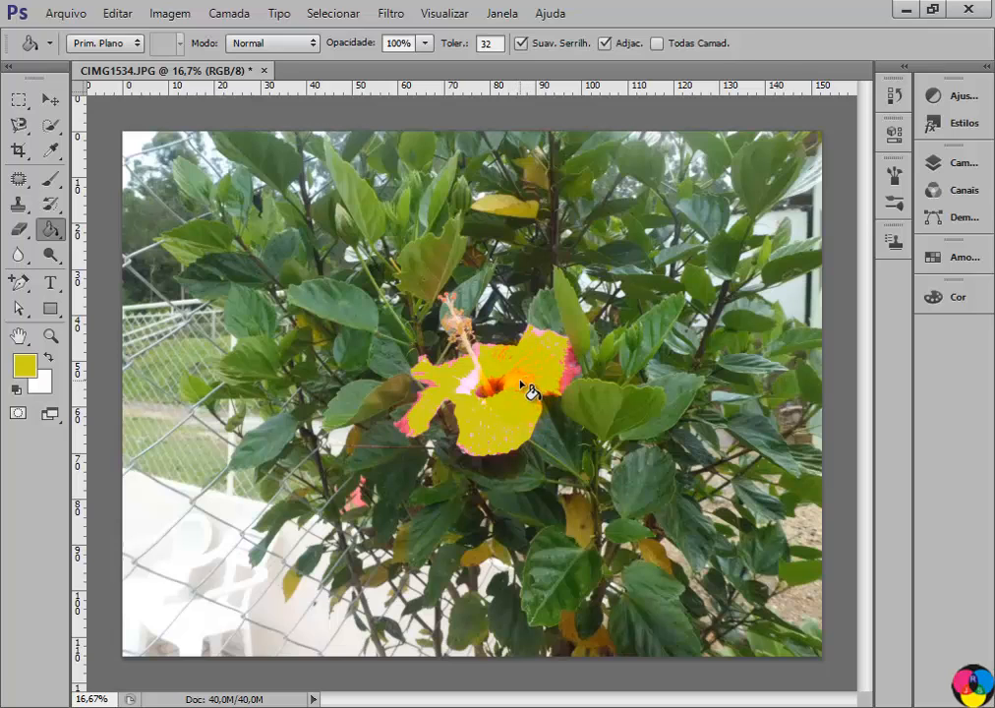
click(568, 378)
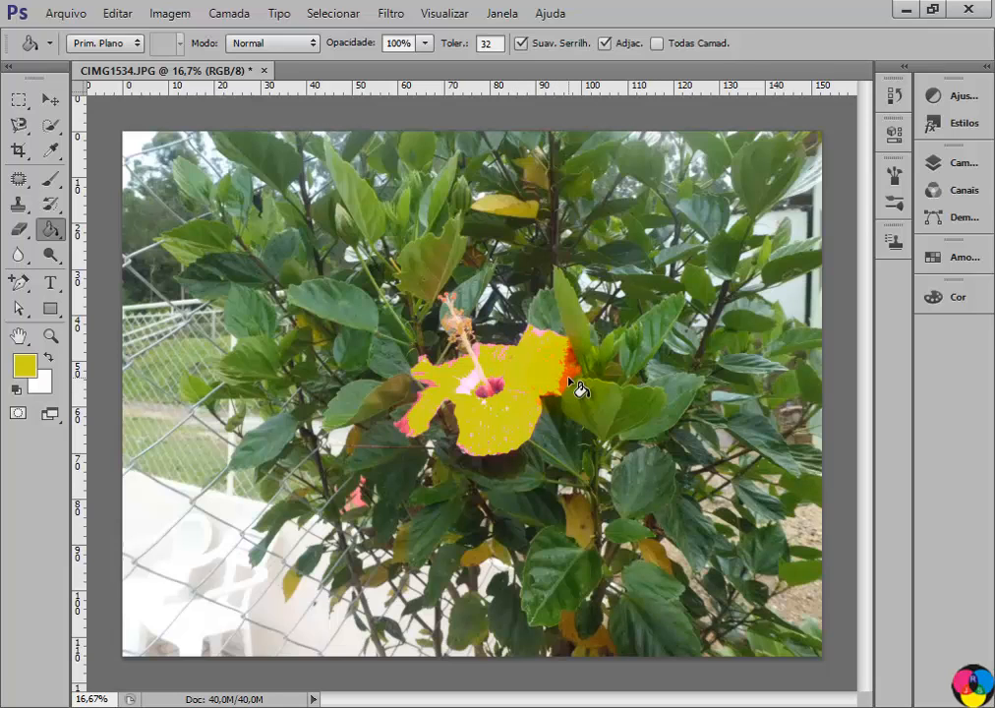
click(581, 374)
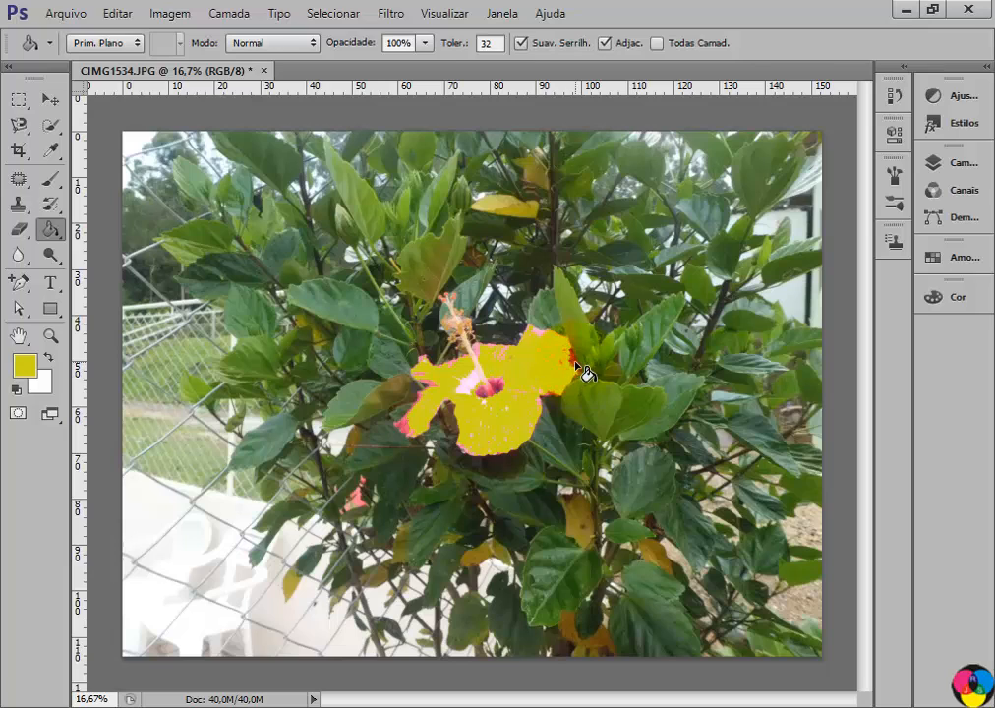
click(411, 431)
click(407, 430)
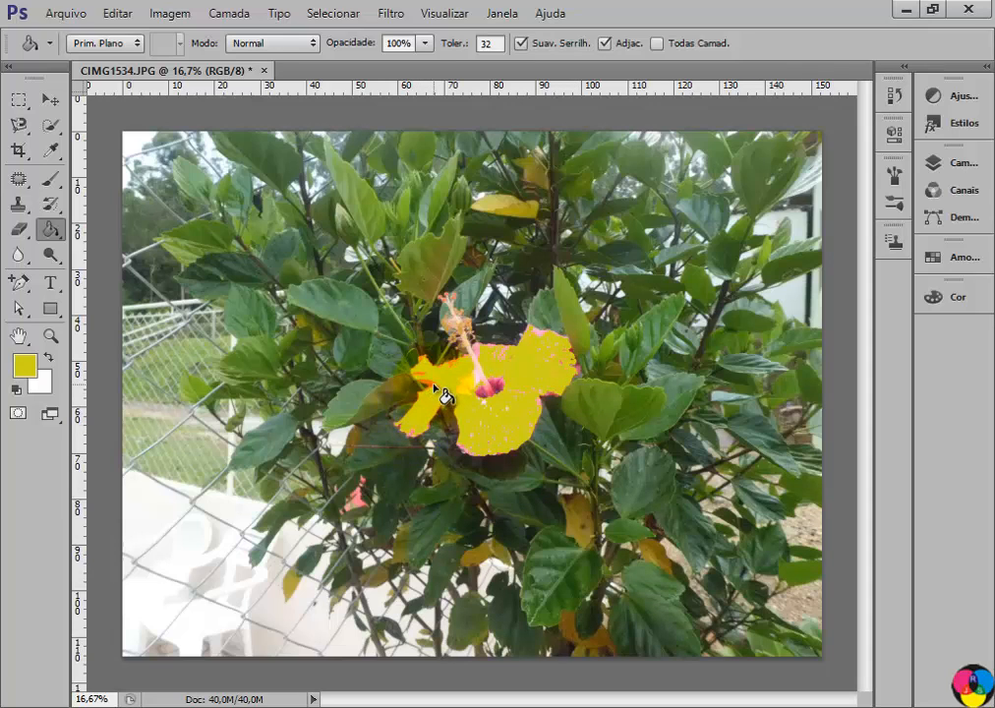
click(474, 354)
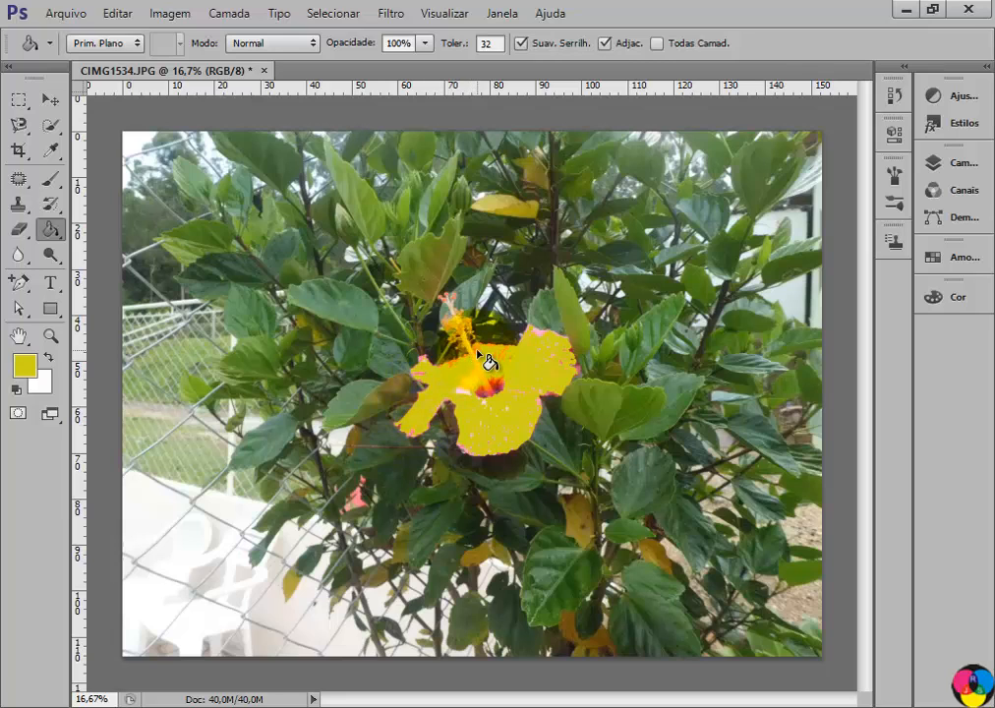
key(ctrl+z)
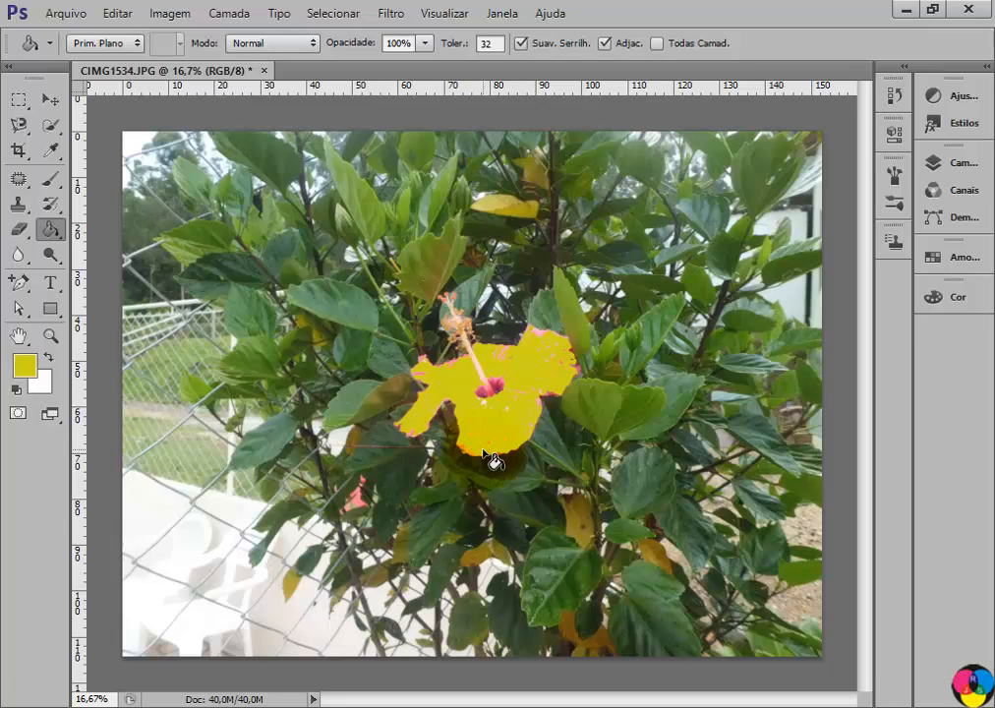
- Set the foreground color to the light blue 5a7ee5
click(25, 366)
click(506, 270)
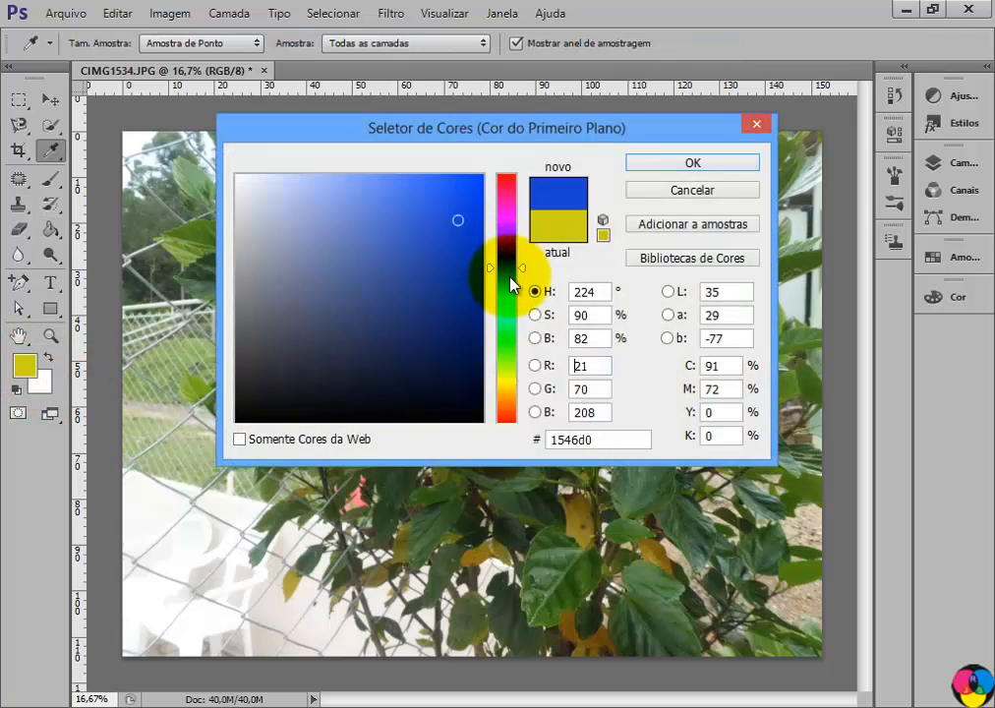
click(386, 199)
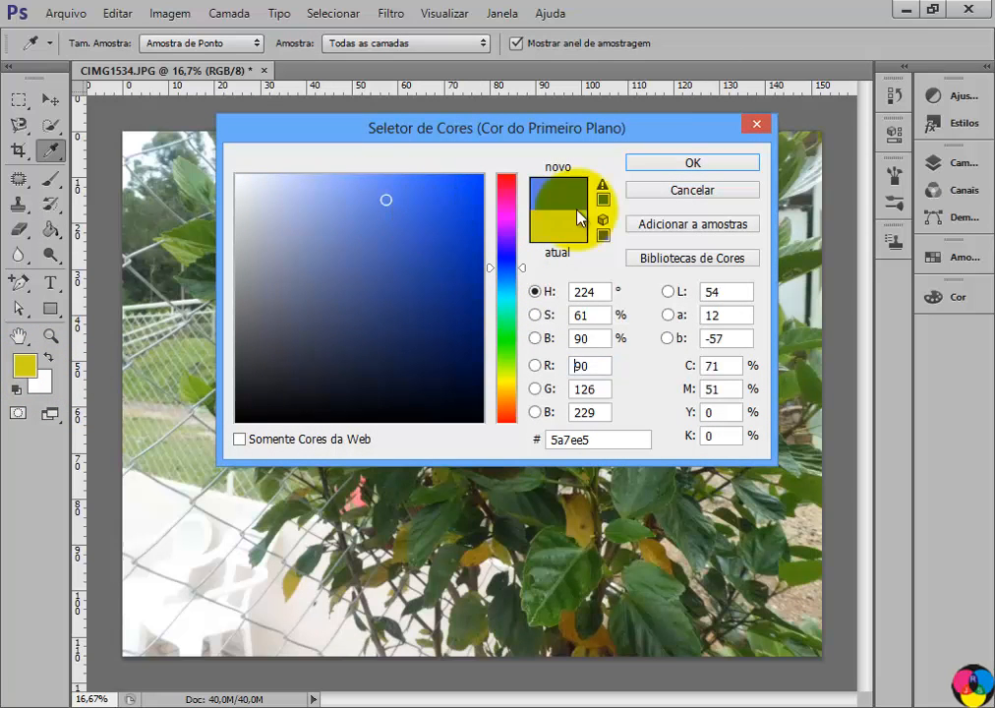
click(667, 165)
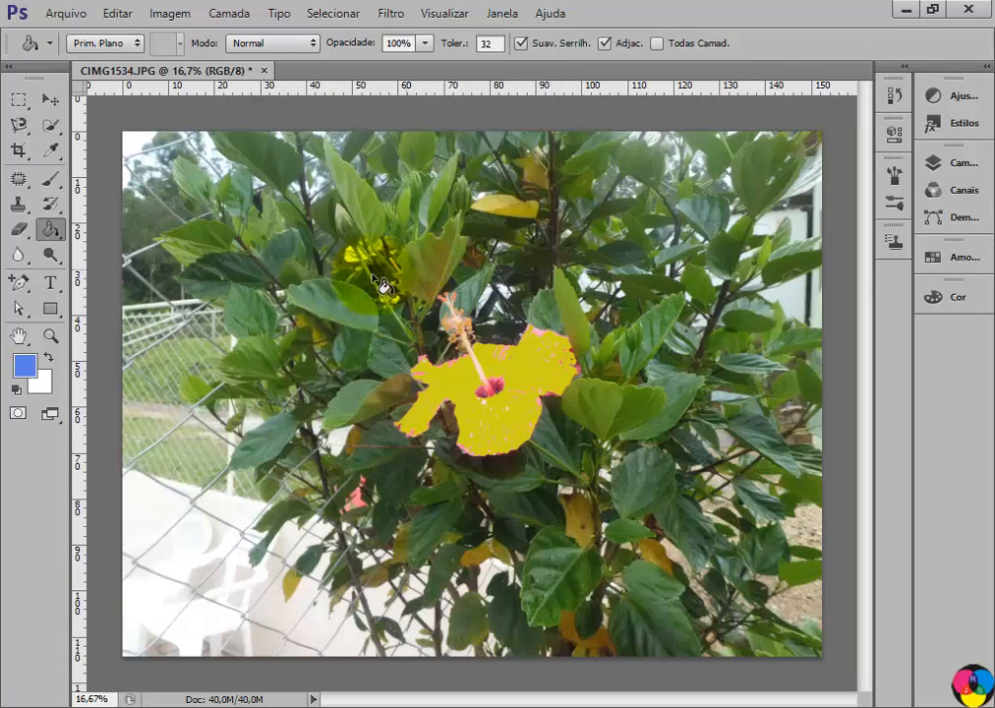
- Set the Paint Bucket's tolerance to 16 and fill parts of the leaves around the flower with blue at full opacity
click(499, 43)
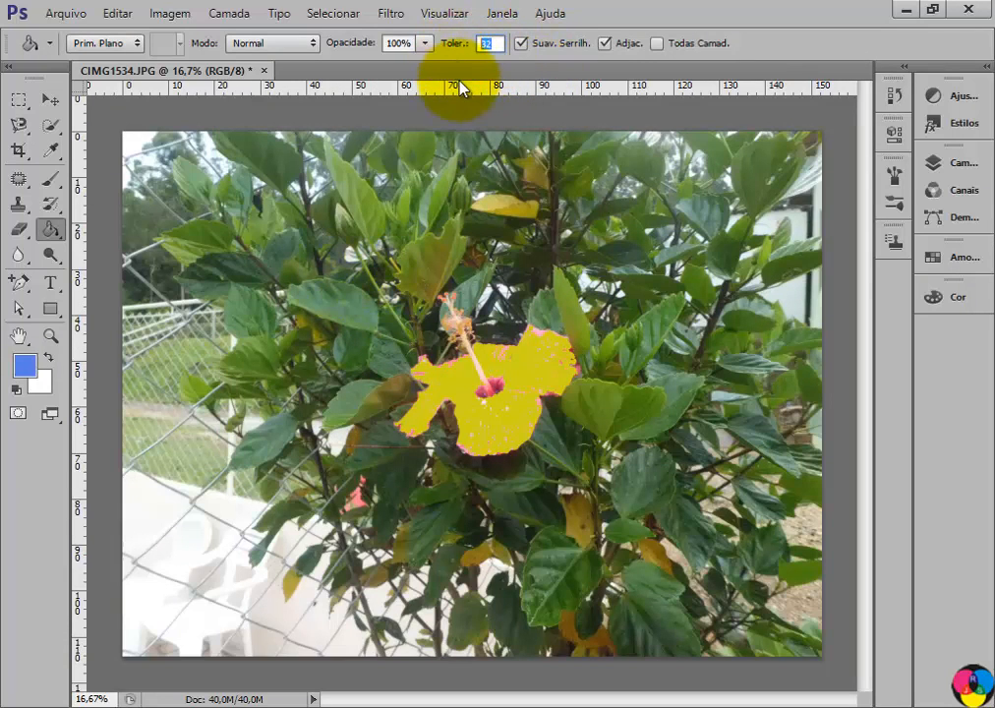
text(16)
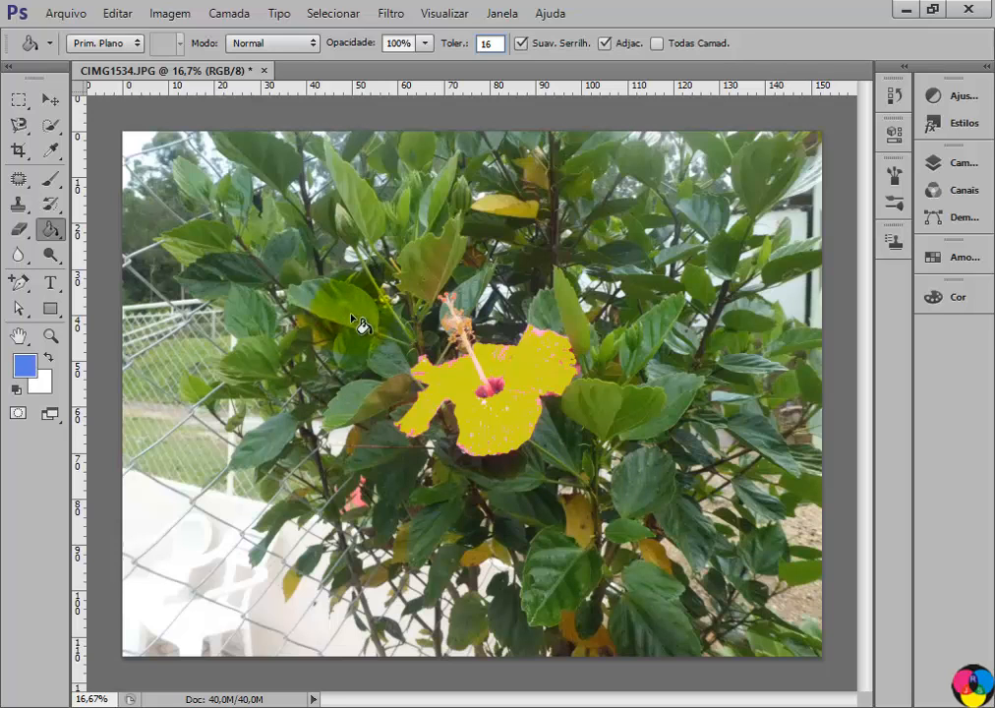
click(349, 287)
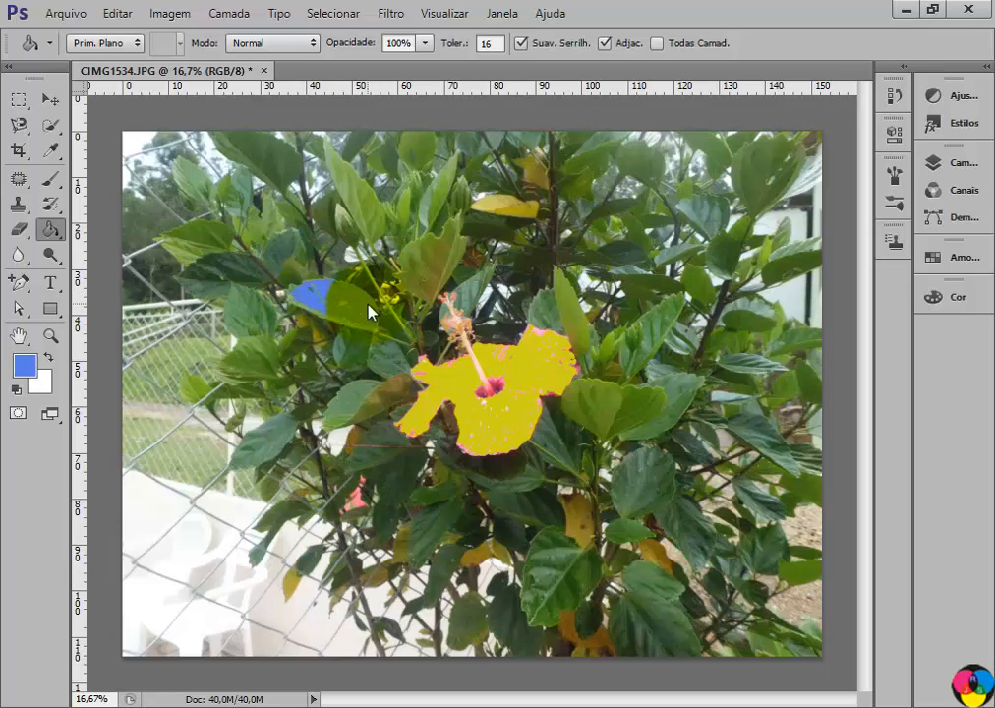
click(599, 411)
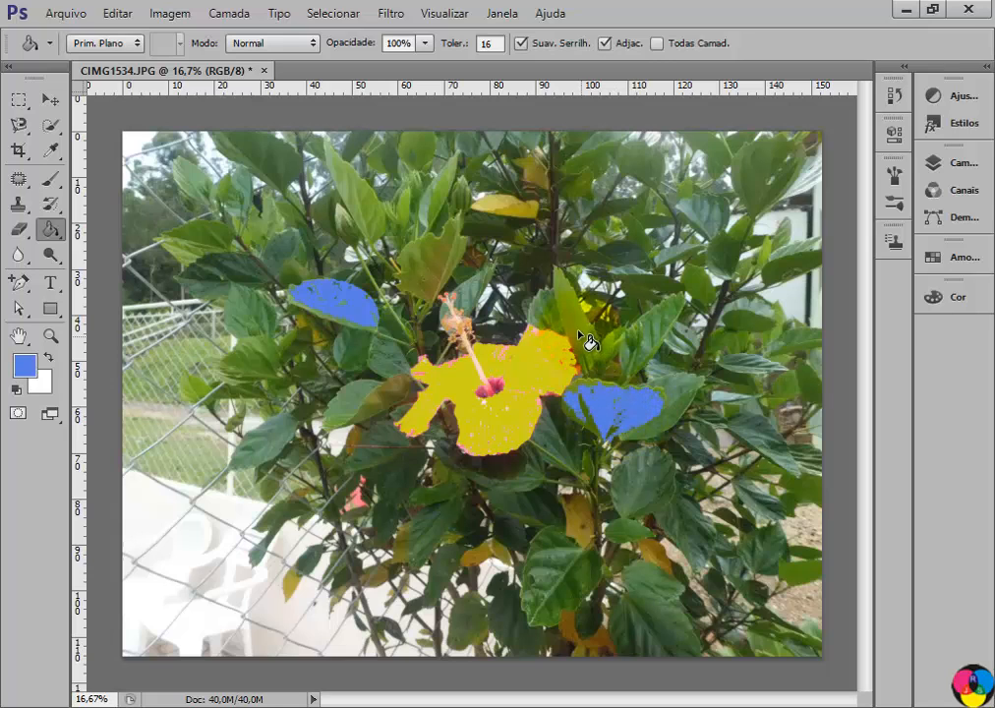
click(446, 263)
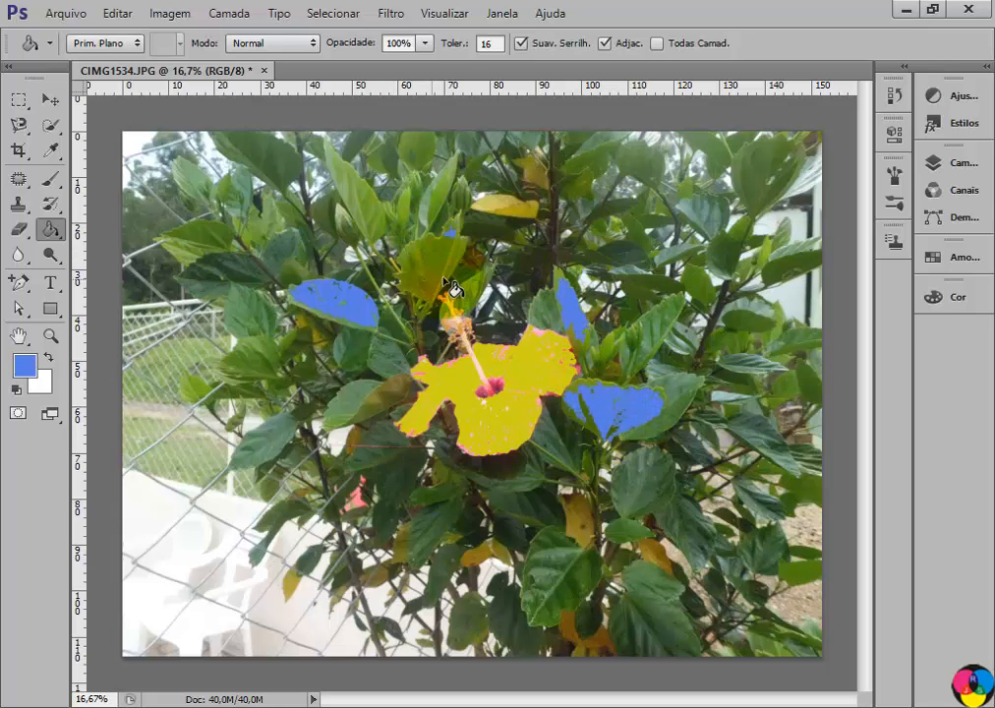
- Lower the Paint Bucket's opacity to 50% and fill parts of the long leaf above the flower's upper left with blue
click(423, 44)
drag(423, 65, 383, 79)
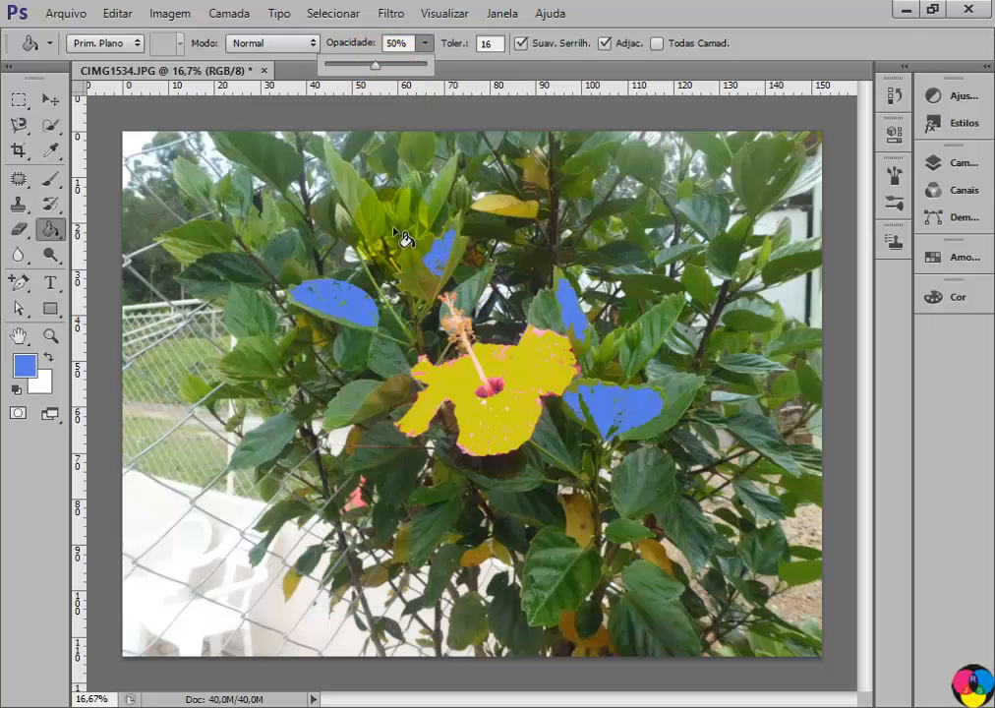
click(353, 189)
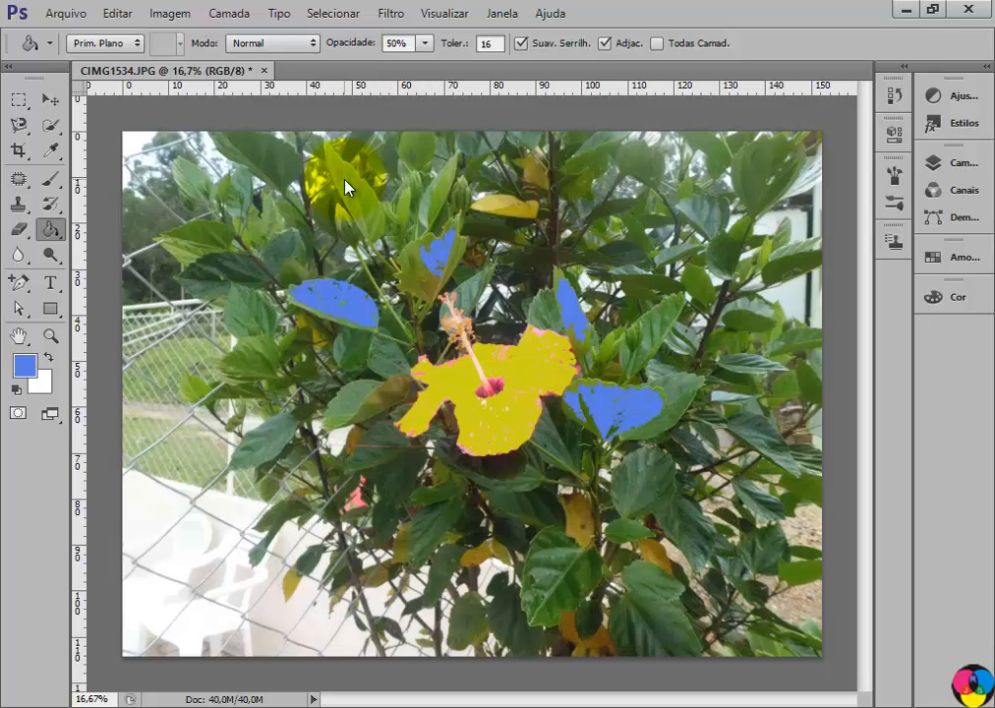
click(359, 197)
click(365, 205)
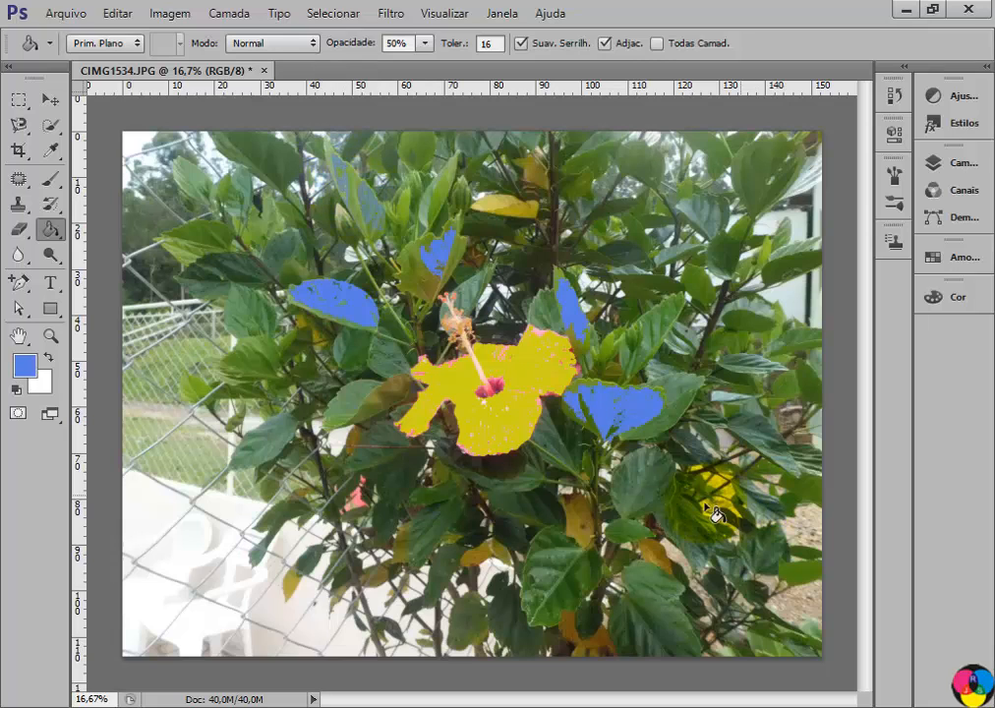
- Fill parts of the three large leaves below and to the lower right of the flower with blue at 50% opacity
click(656, 507)
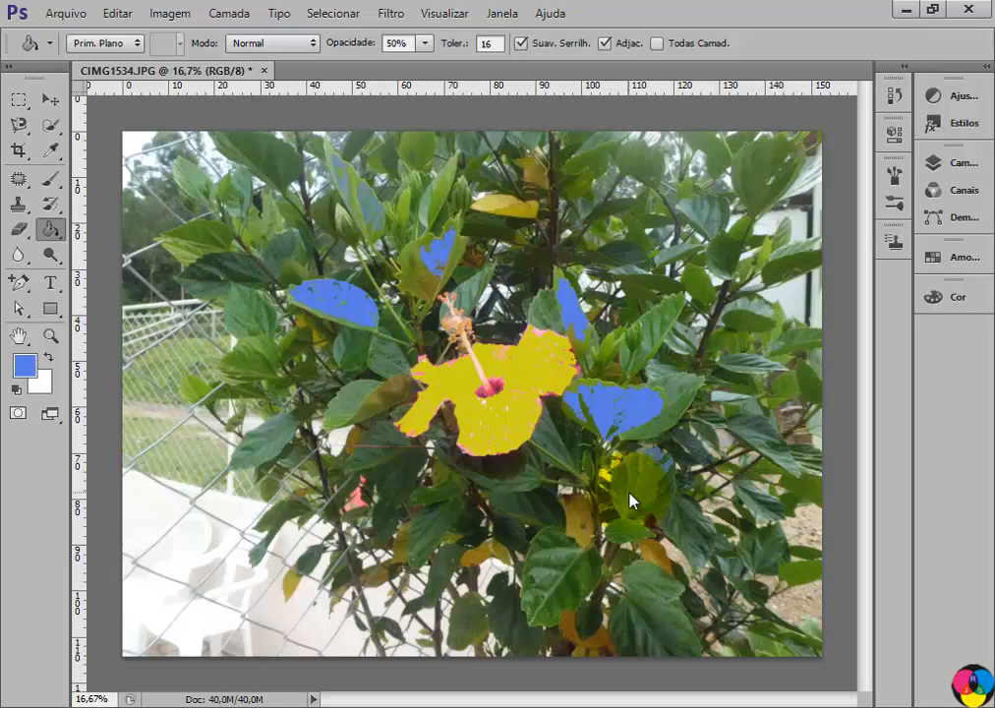
click(633, 497)
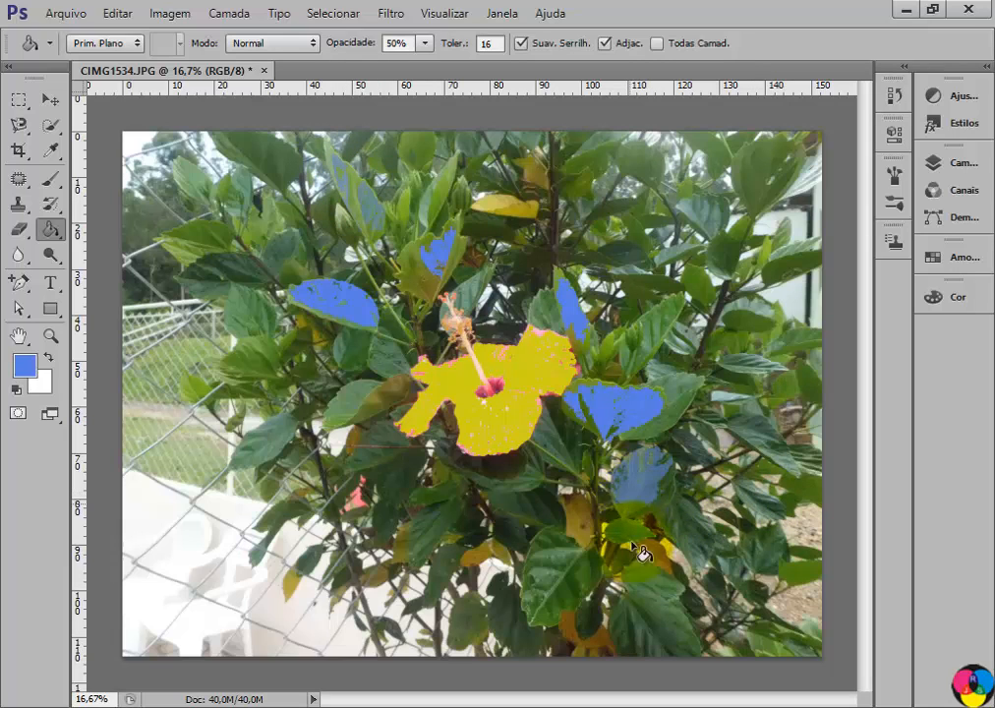
click(585, 580)
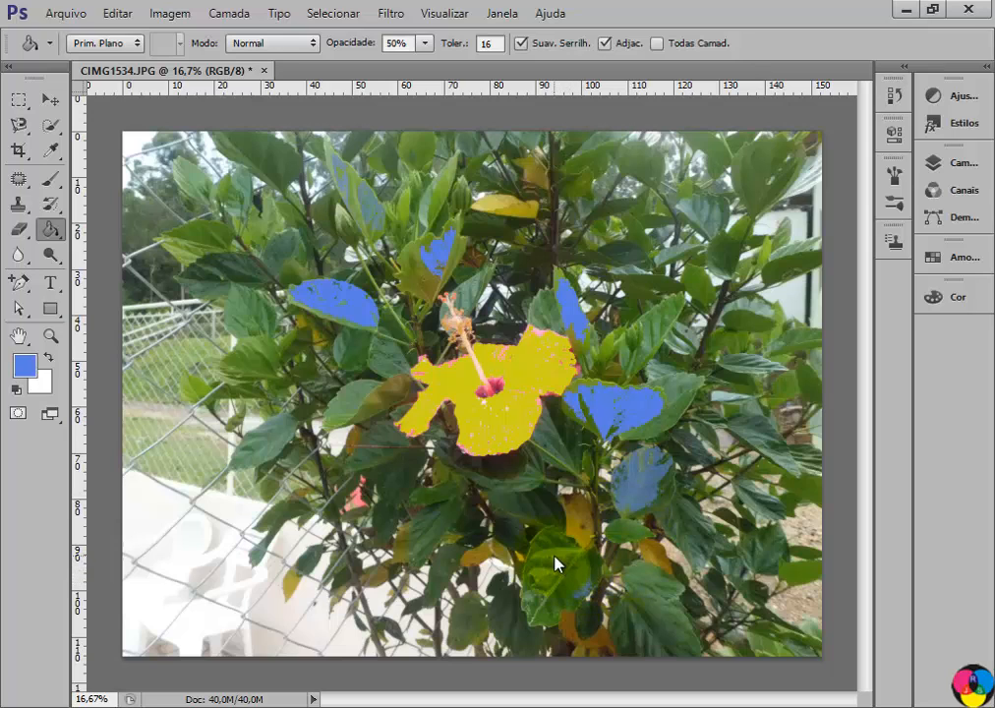
click(556, 546)
click(547, 619)
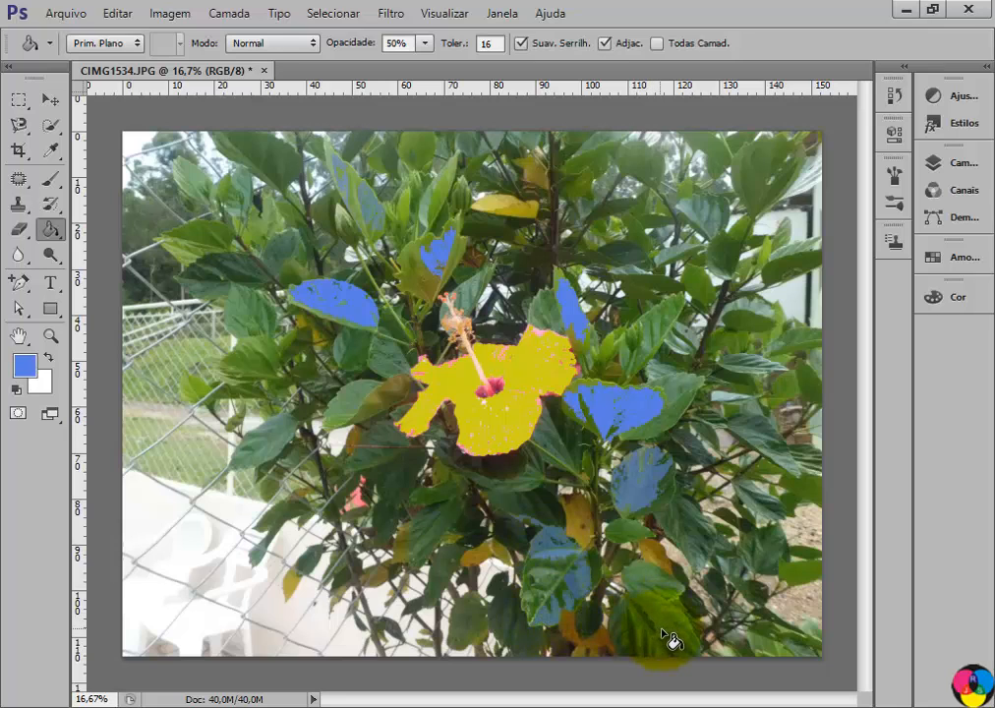
click(636, 610)
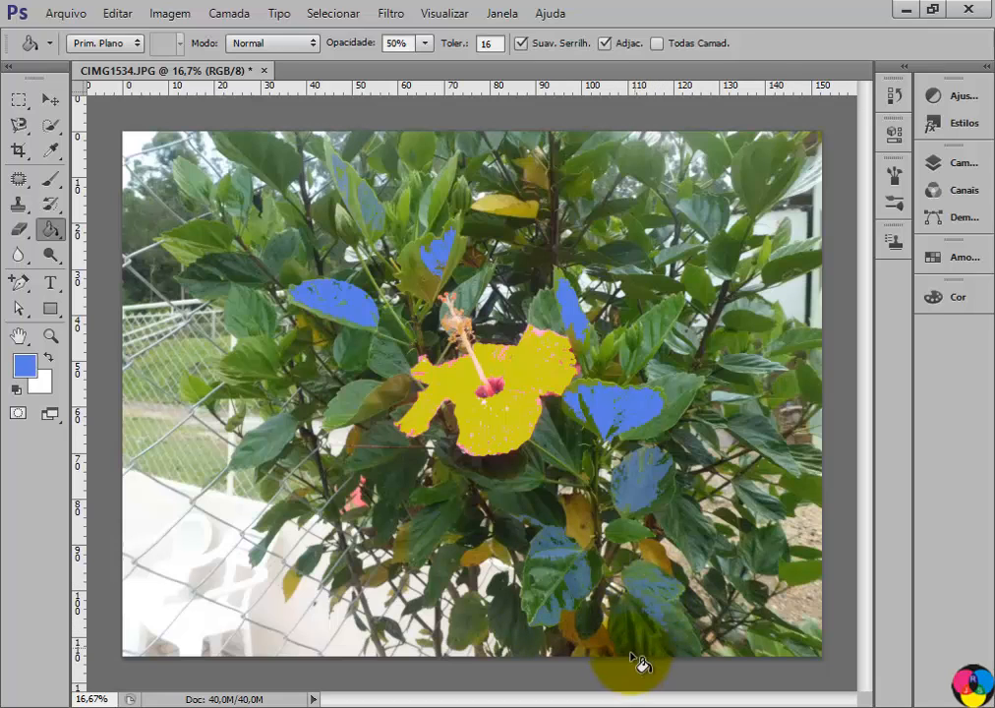
click(620, 637)
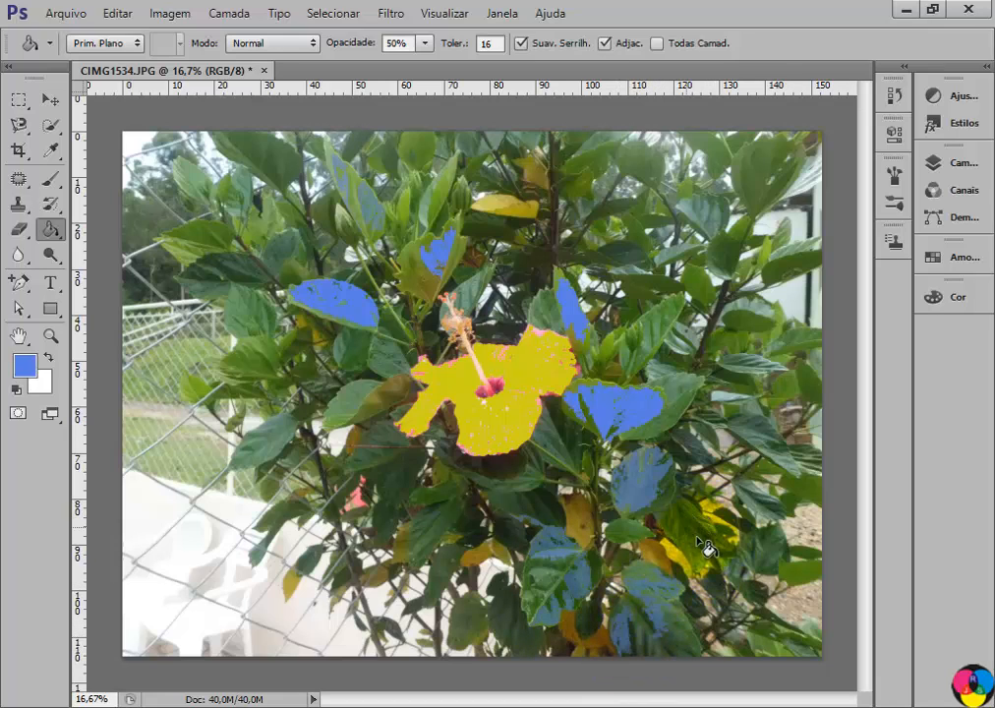
- Lower the Paint Bucket's opacity to 23% and tint more of the plant's leaves with blue
click(425, 43)
drag(425, 63, 397, 62)
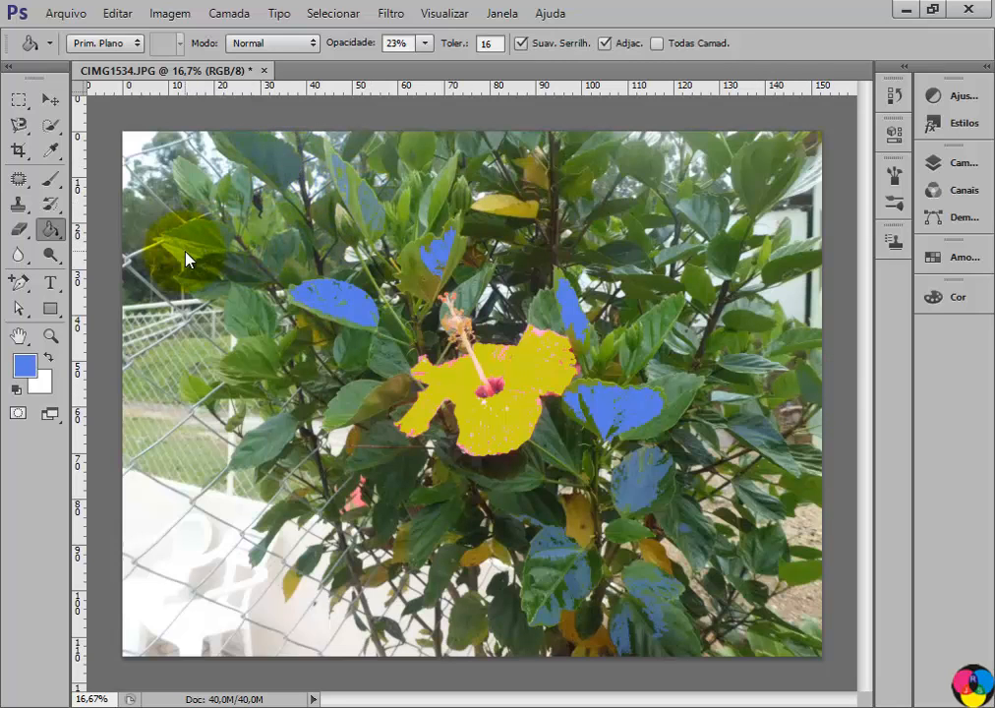
- Set the Paint Bucket's opacity back to 100% and fill parts of the leaves in the photo's upper-right corner with blue
click(425, 43)
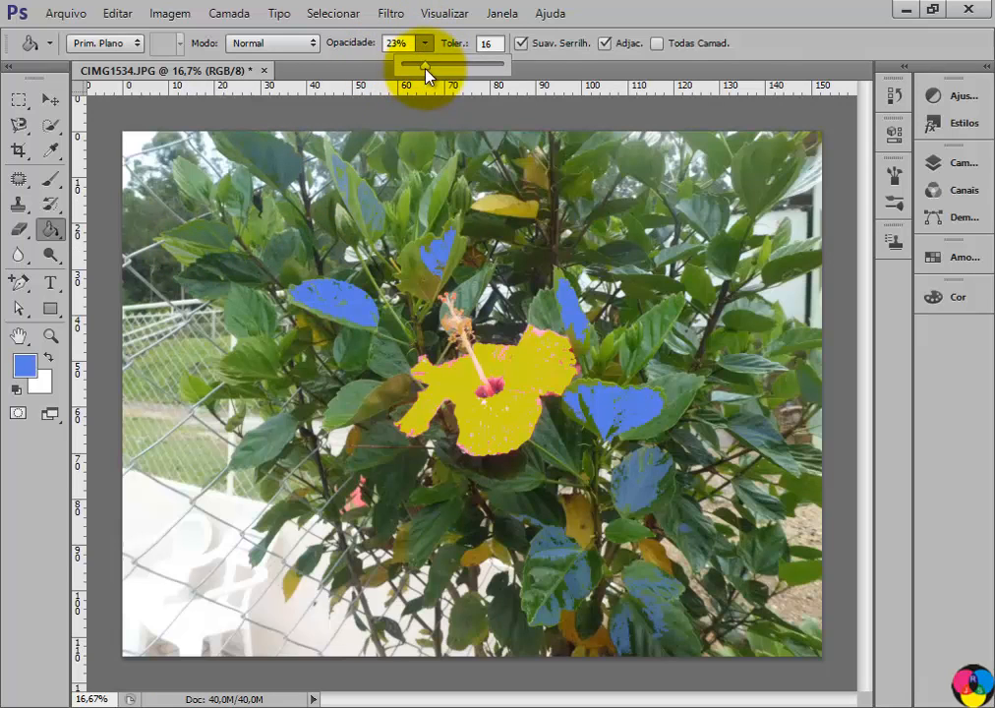
drag(424, 65, 540, 82)
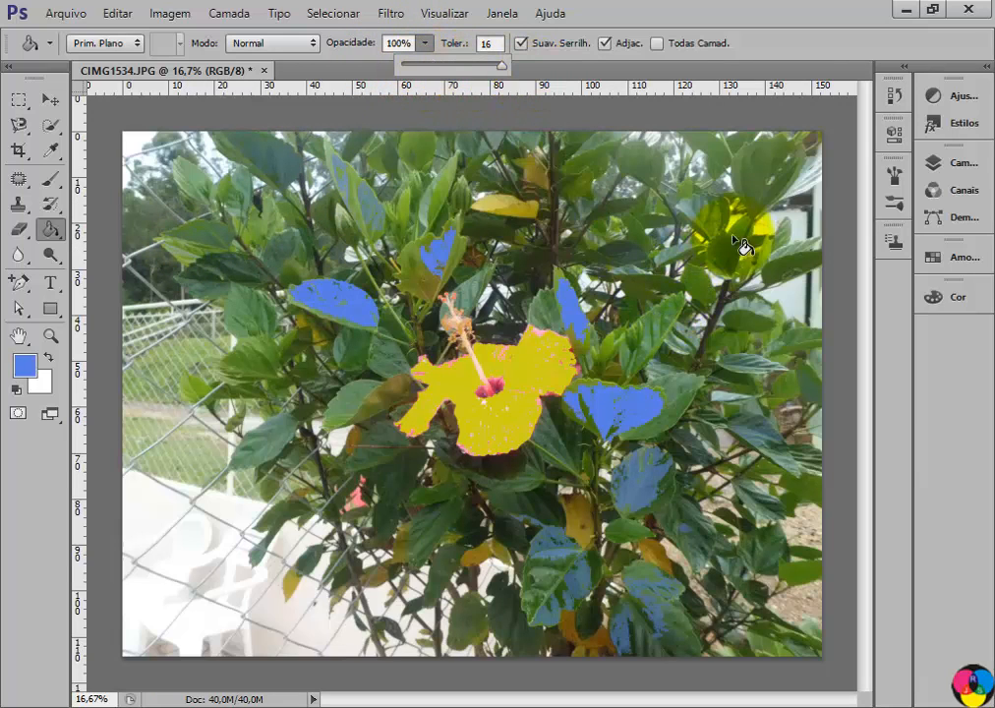
click(720, 258)
click(724, 255)
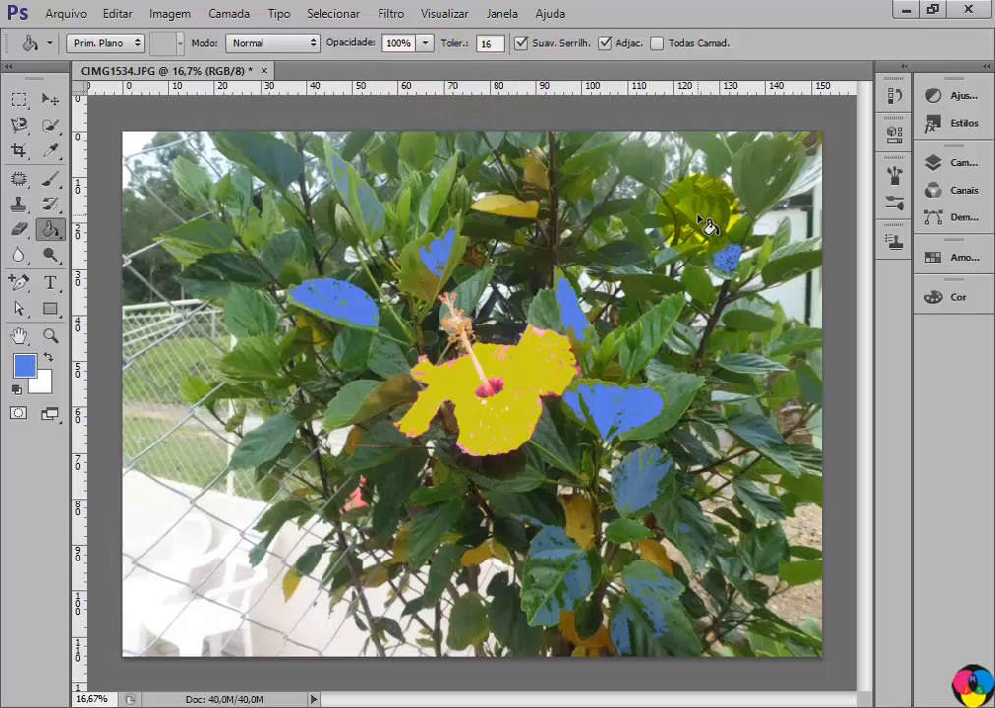
click(700, 211)
click(765, 192)
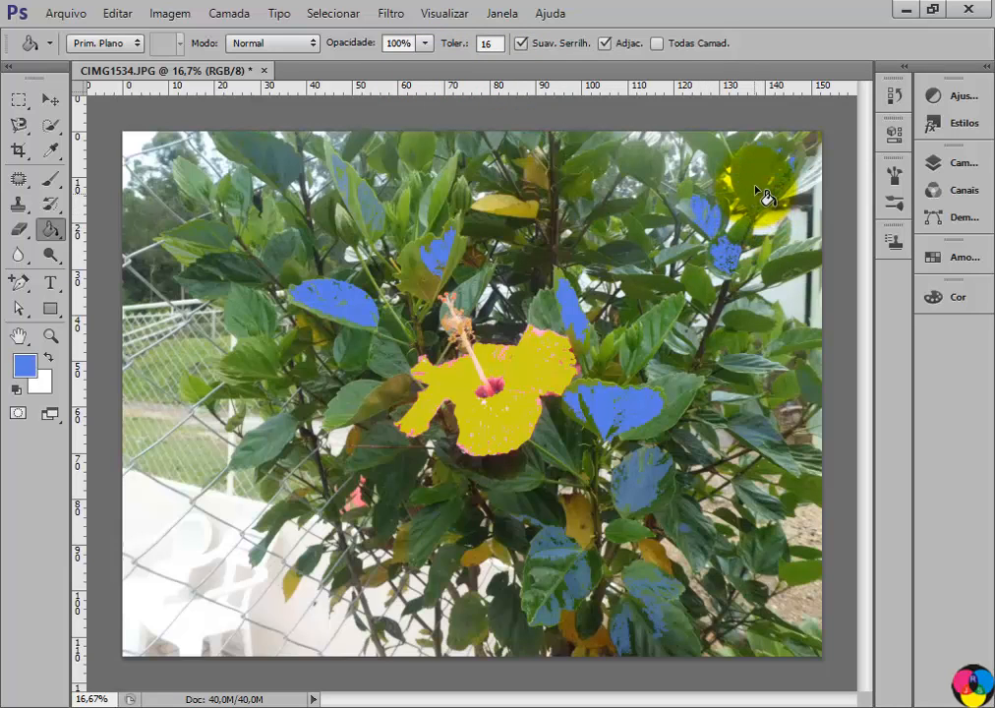
click(755, 223)
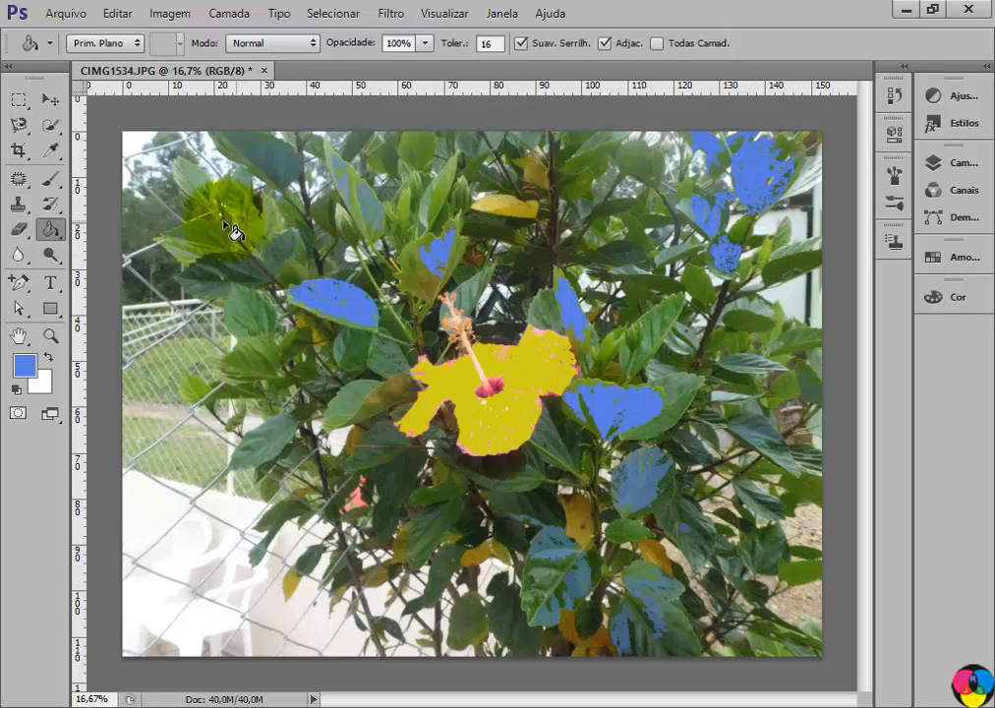
- Fill parts of the leaves along the photo's left side and below the flower with blue at 100% opacity
click(194, 181)
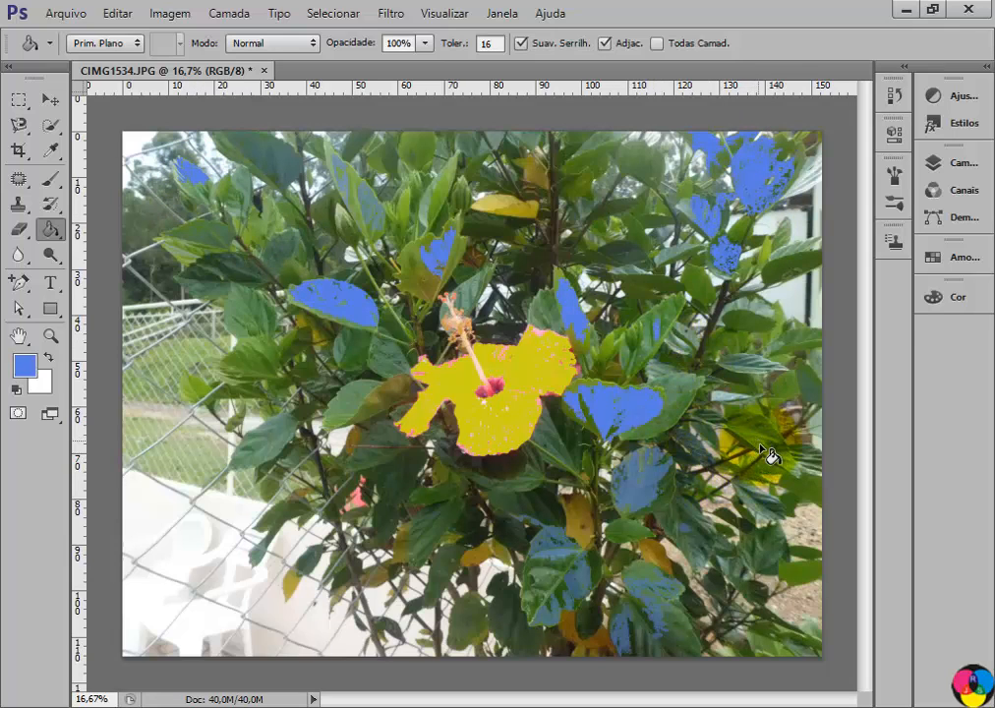
key(ctrl+z)
click(434, 539)
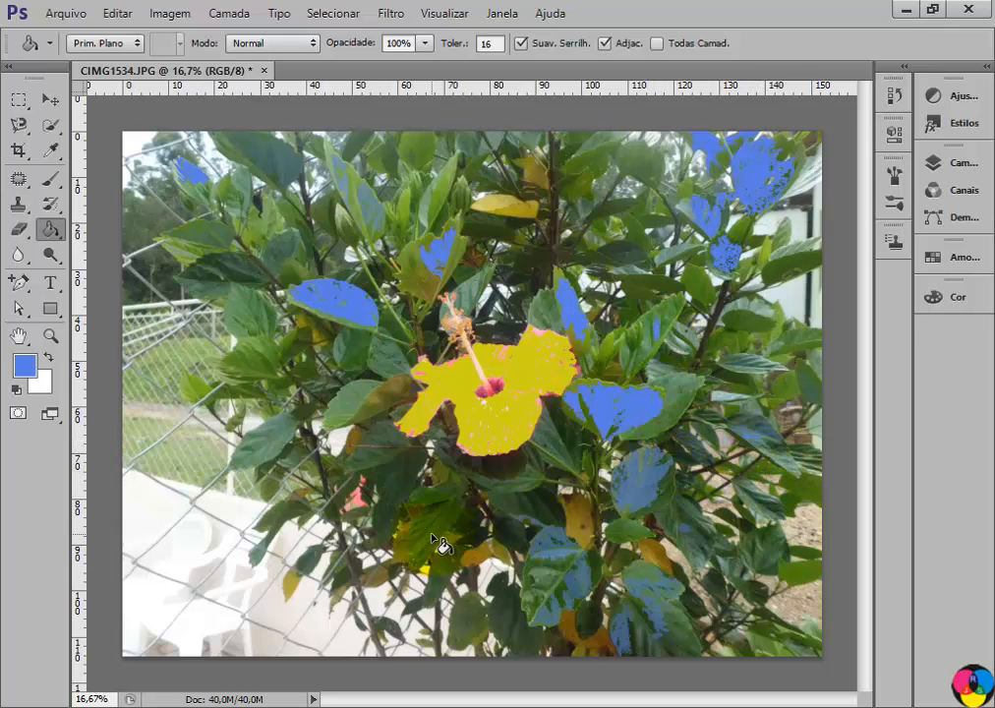
click(265, 442)
click(252, 360)
click(252, 310)
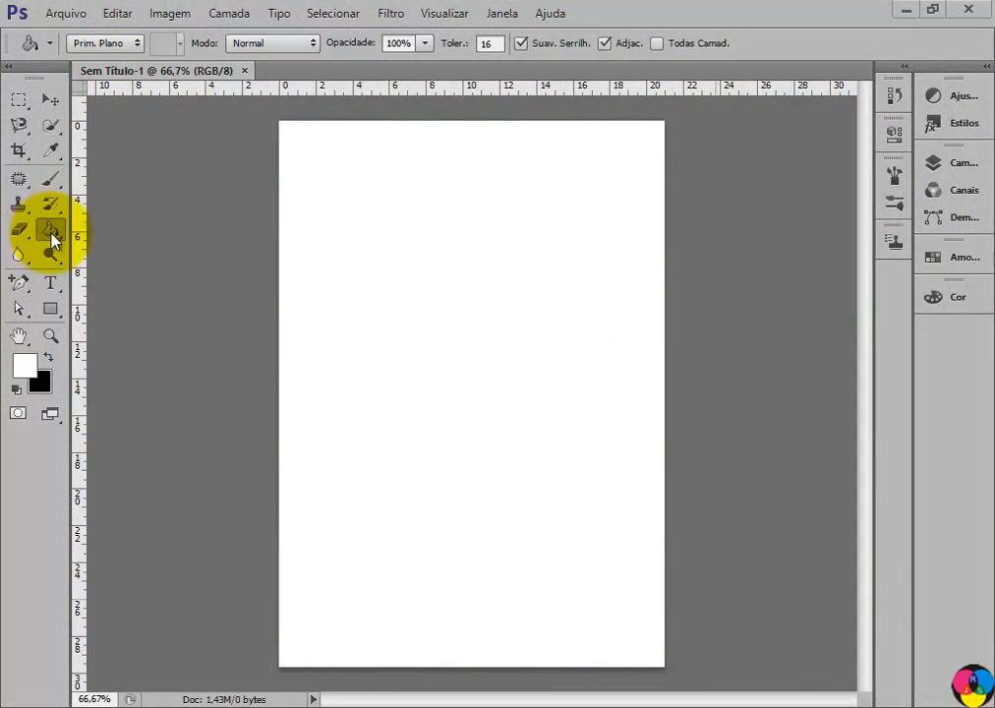
- Switch the Paint Bucket's fill source to Padrão and fill the blank Sem Título-1 document with the blue bubble pattern
click(138, 44)
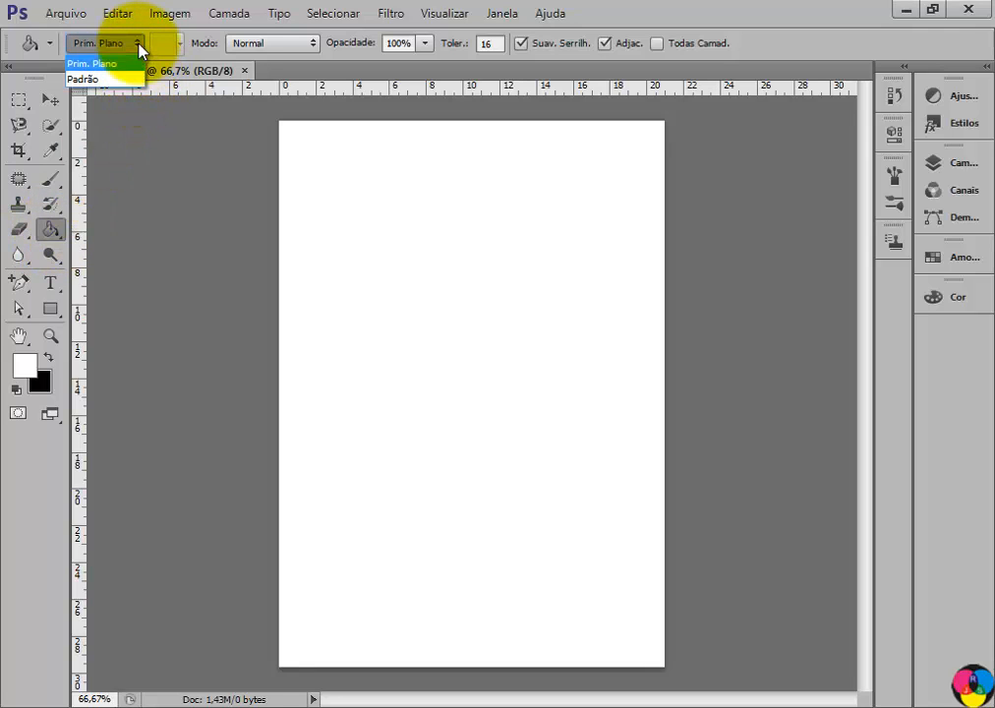
click(100, 87)
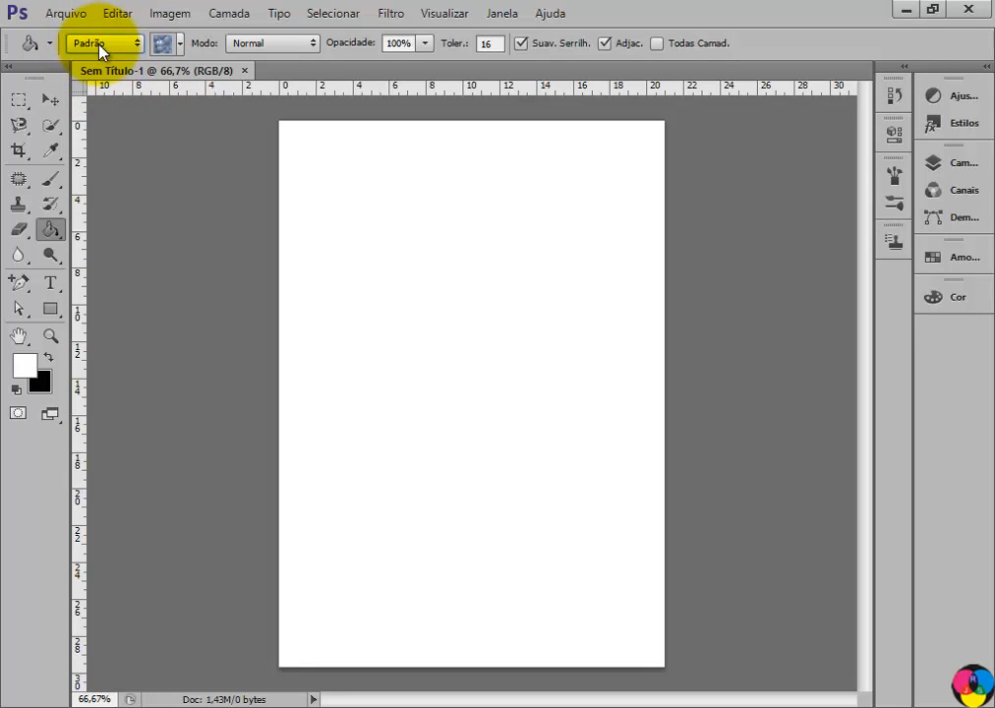
click(164, 43)
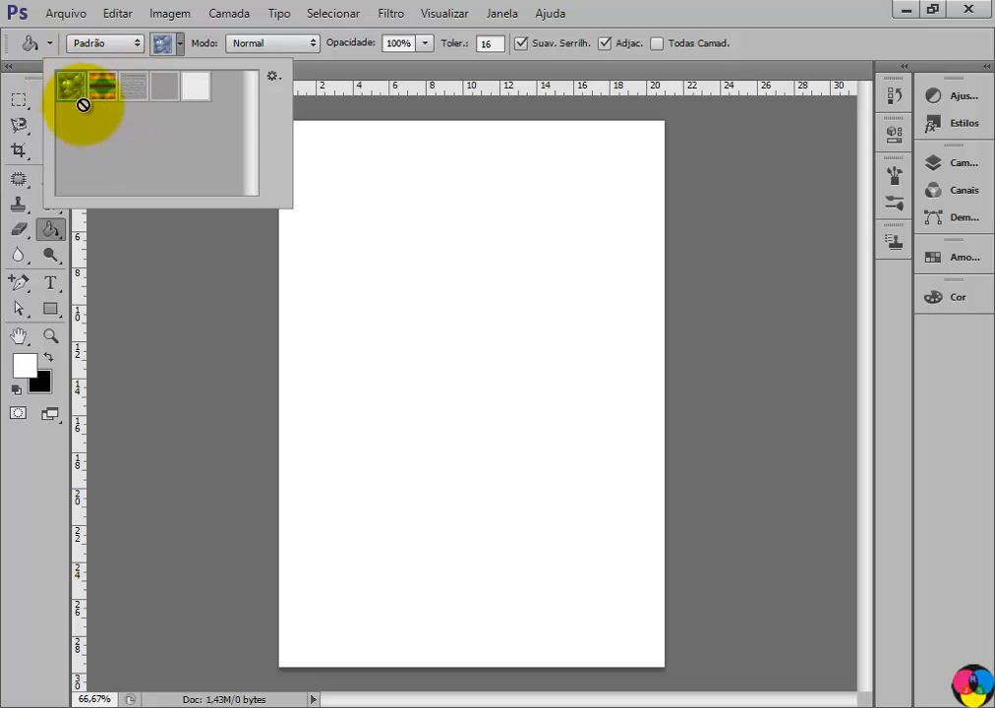
click(163, 45)
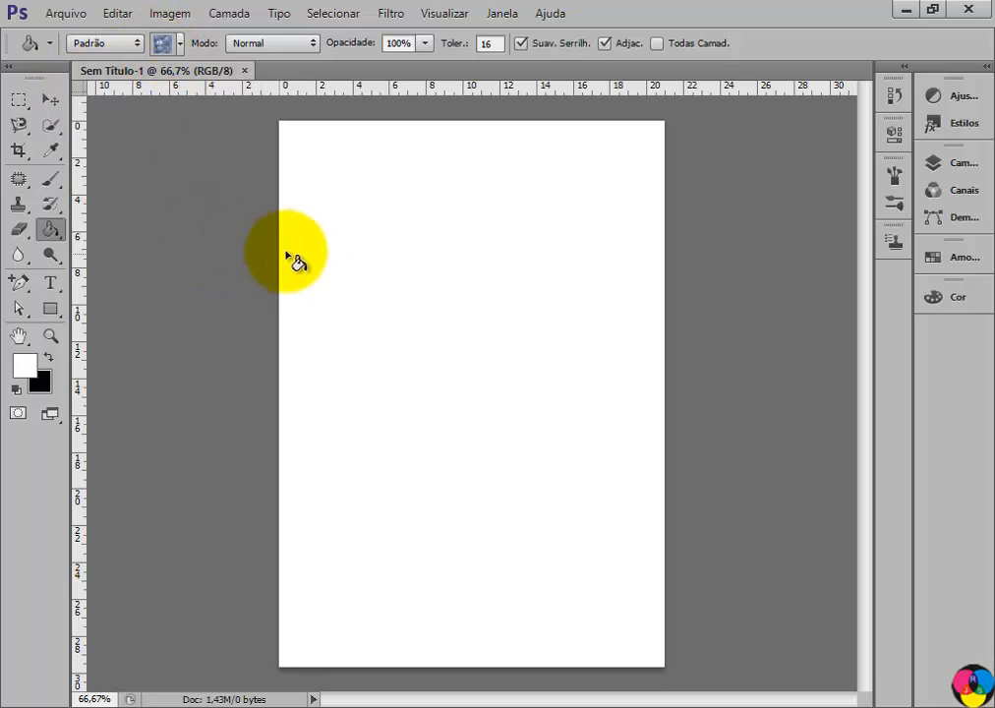
click(293, 138)
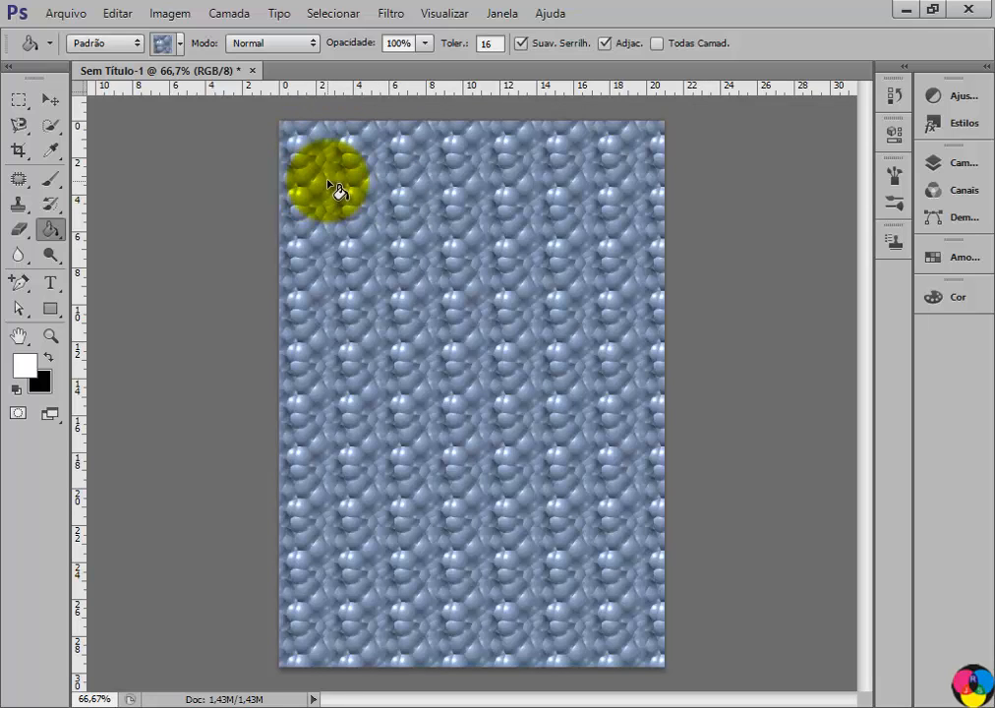
- Choose the rainbow-striped pattern for the Paint Bucket and fill areas of the bubble-patterned page with it
click(181, 44)
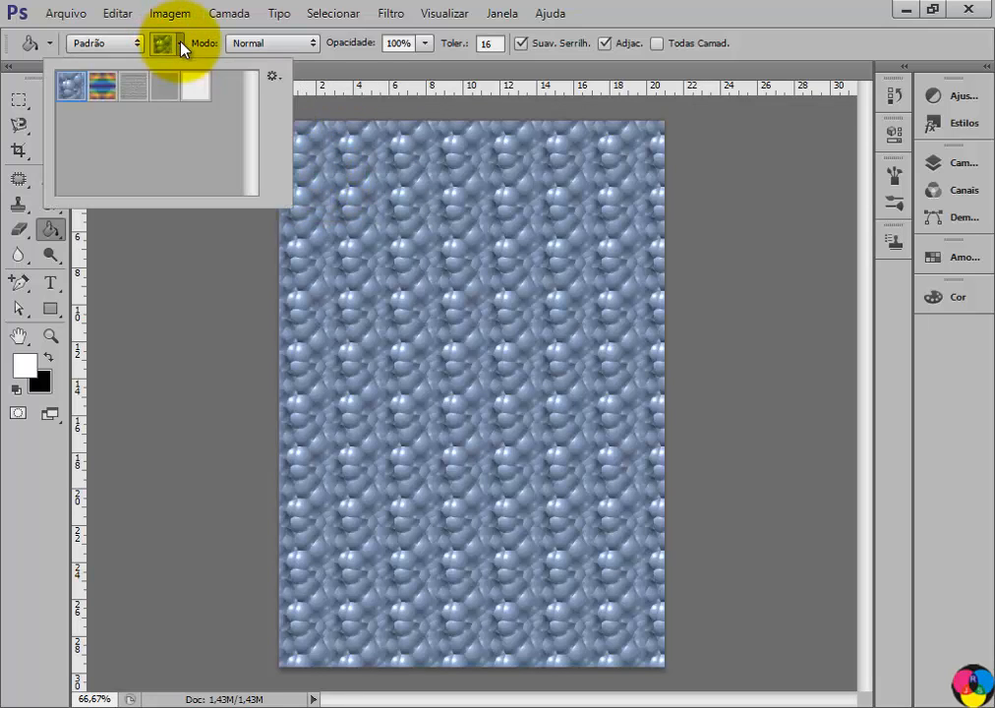
click(103, 90)
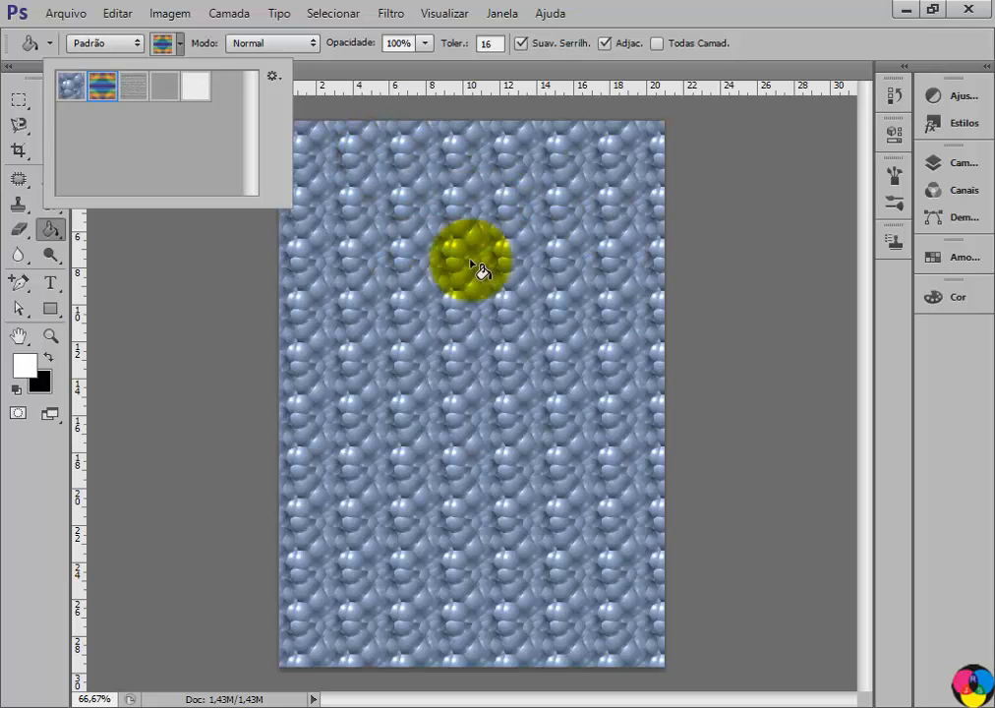
click(305, 146)
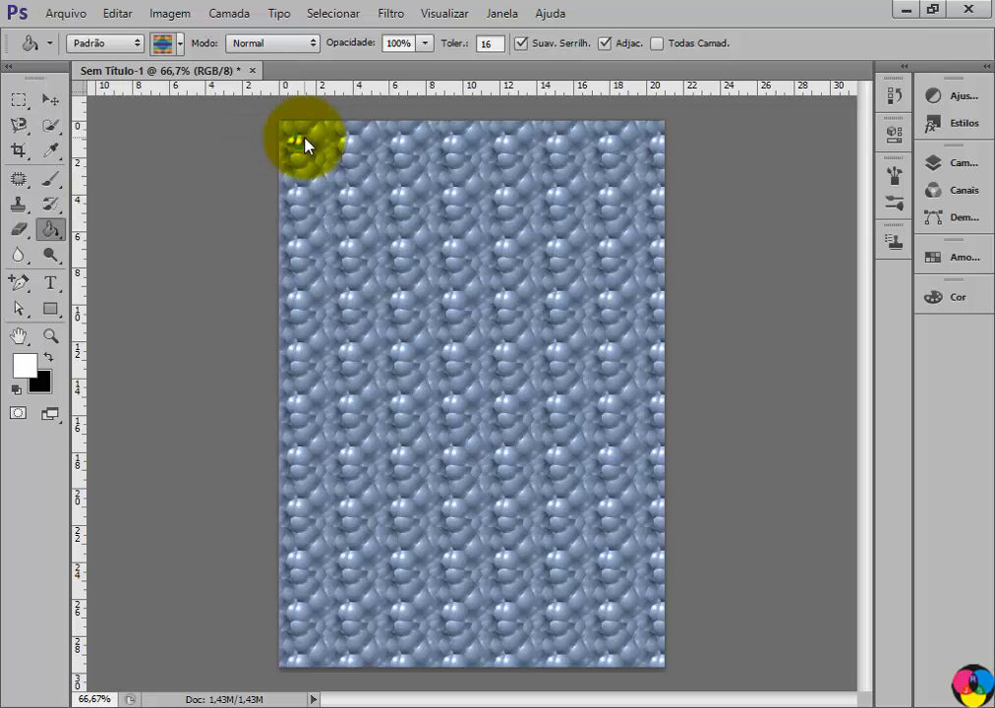
click(331, 148)
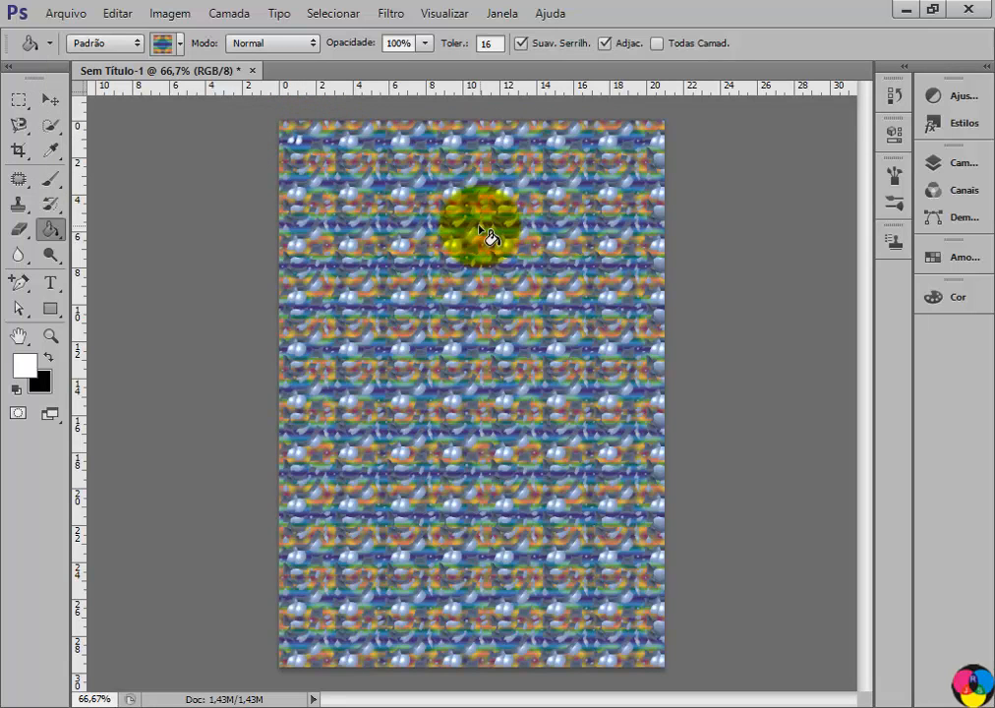
- Set the Paint Bucket's tolerance to 64 and fill the bubble areas along the page's top edge with the rainbow-striped pattern
click(489, 44)
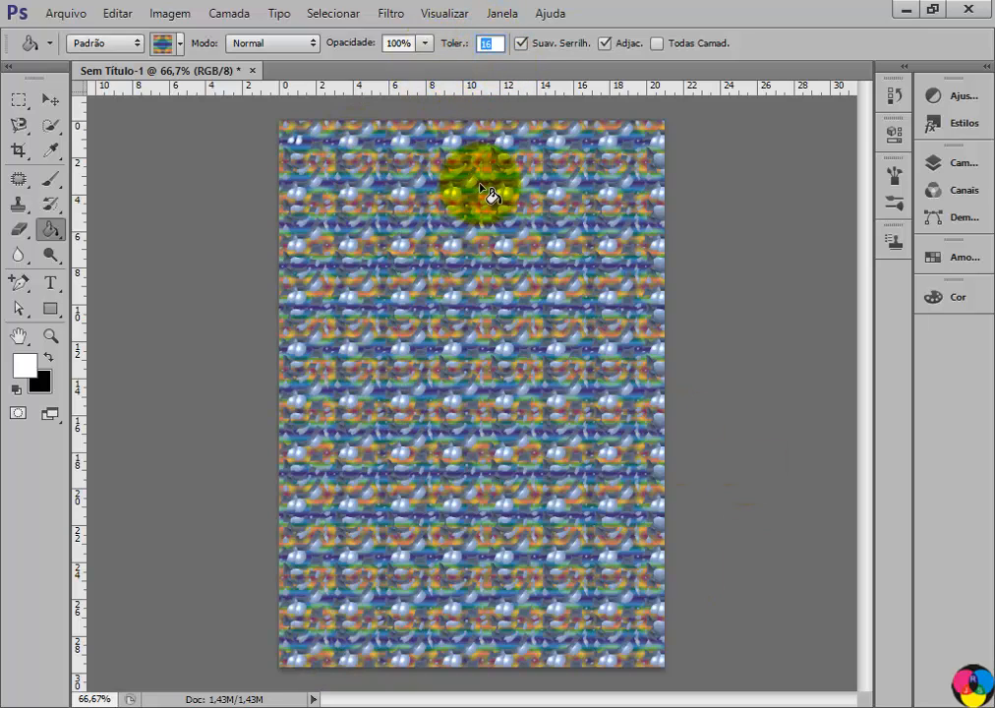
text(4)
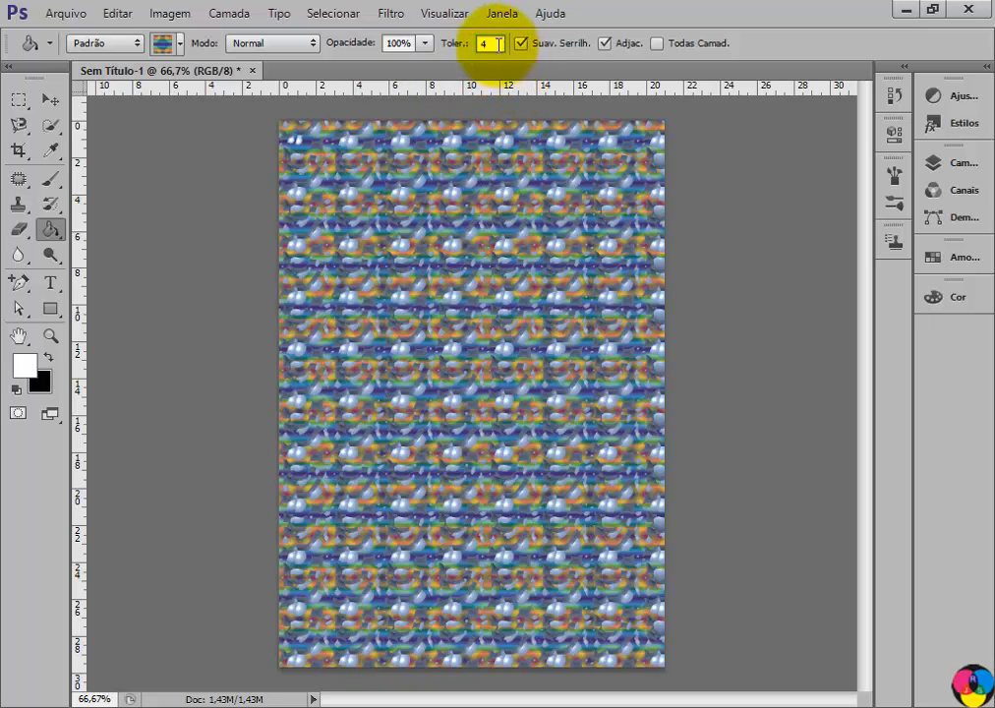
text(64)
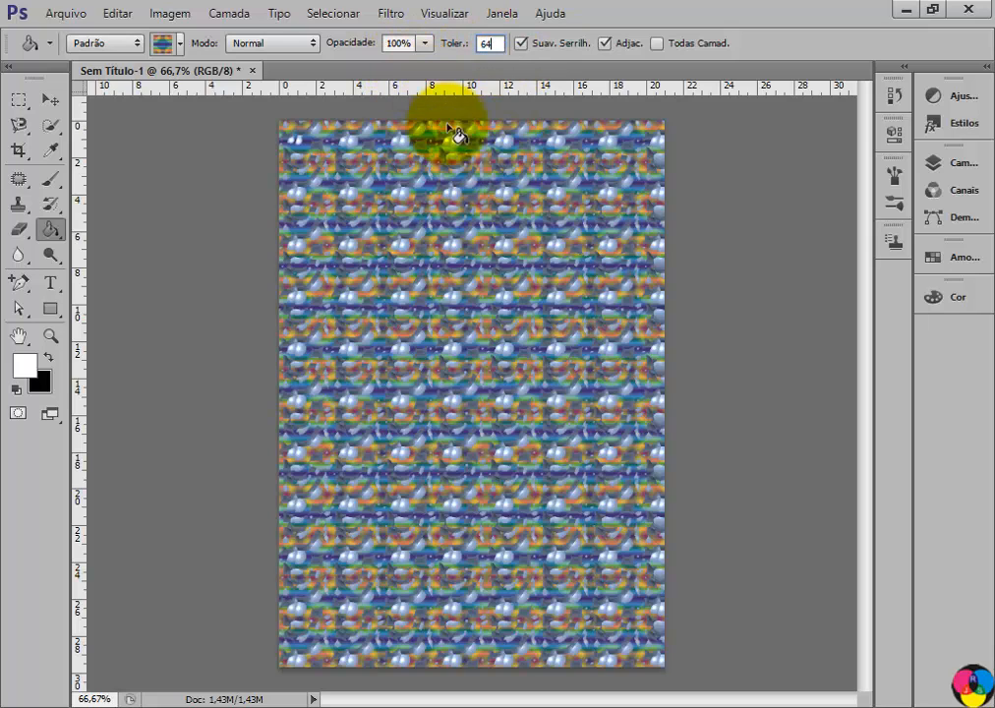
click(292, 150)
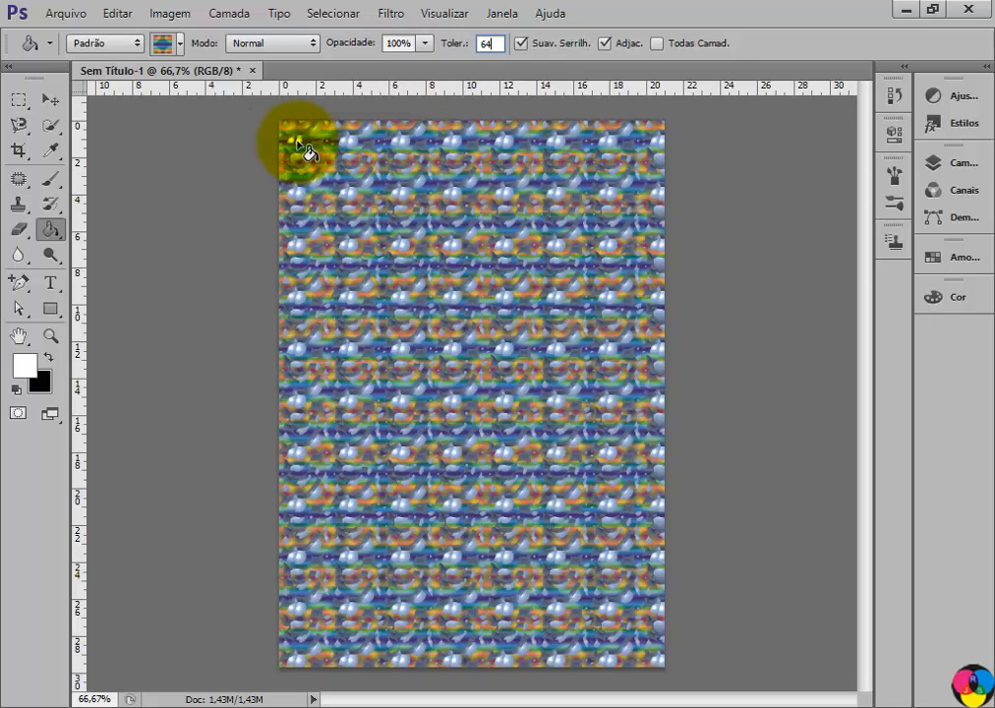
click(297, 148)
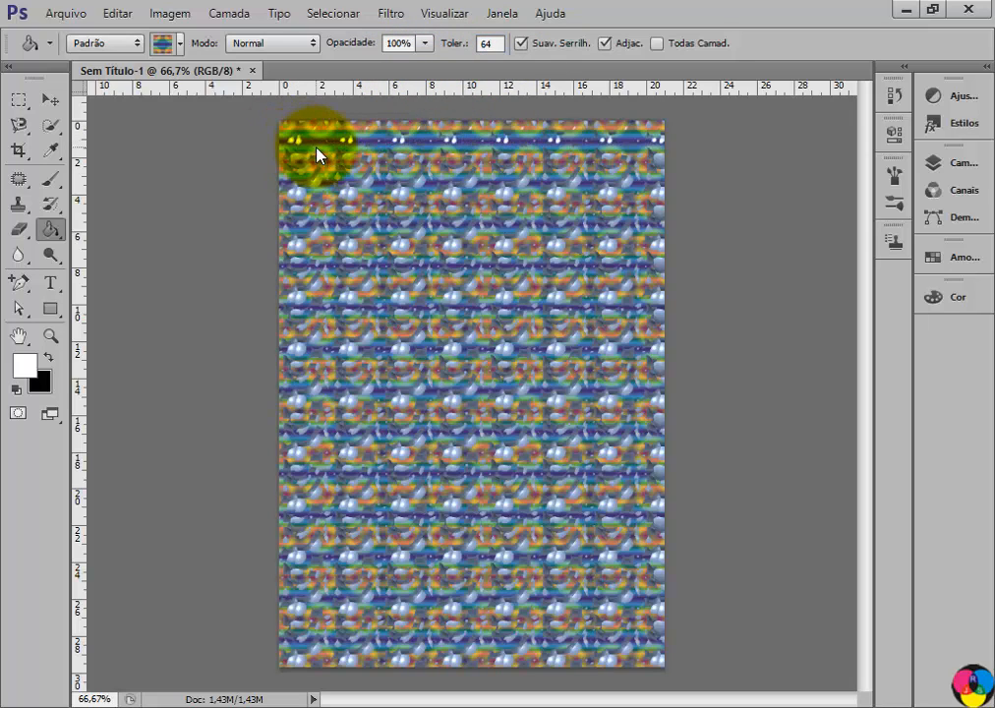
- Raise the Paint Bucket's tolerance to 128 and fill the mixed bubble areas near the page's top center with the rainbow-striped pattern
click(474, 45)
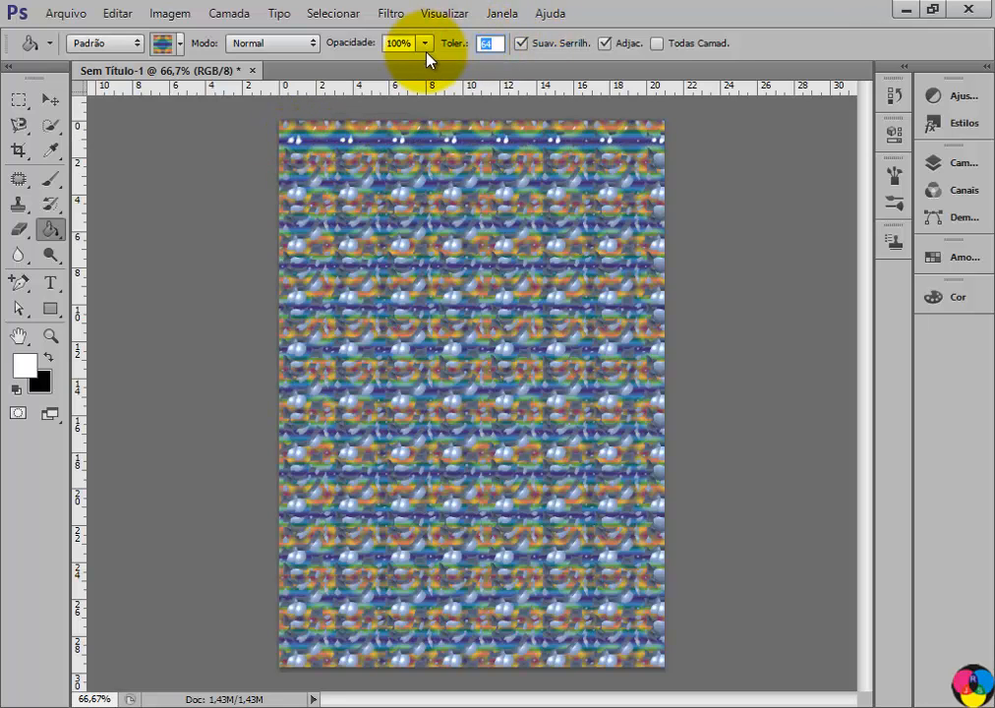
text(128)
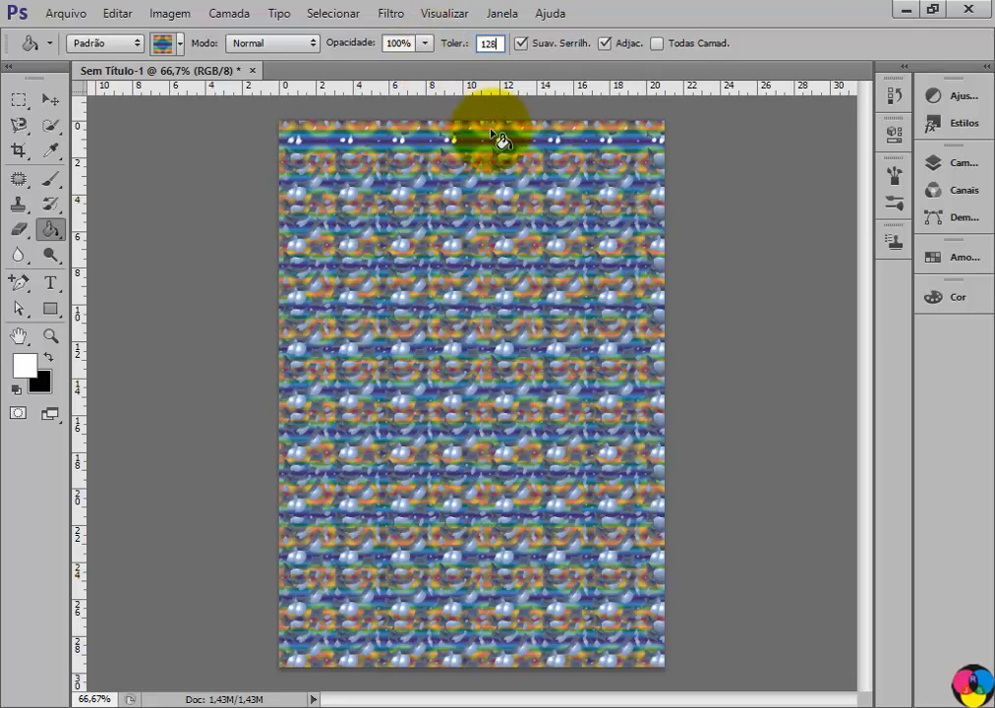
click(472, 172)
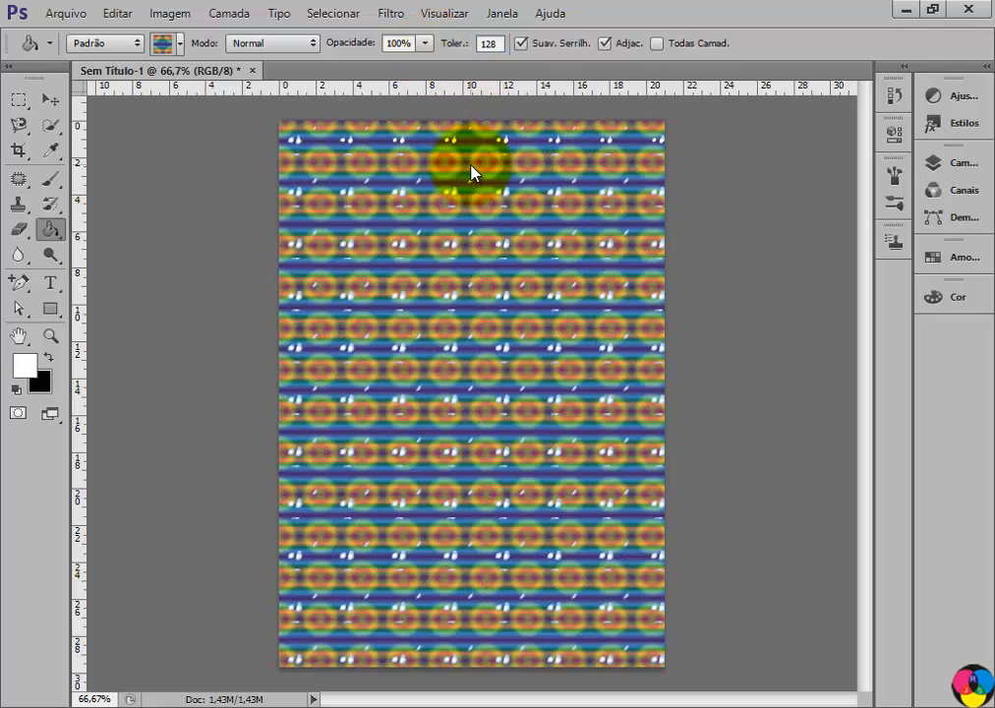
- Set the Paint Bucket's tolerance to 255 and cover the whole page with the rainbow-striped pattern
double_click(492, 44)
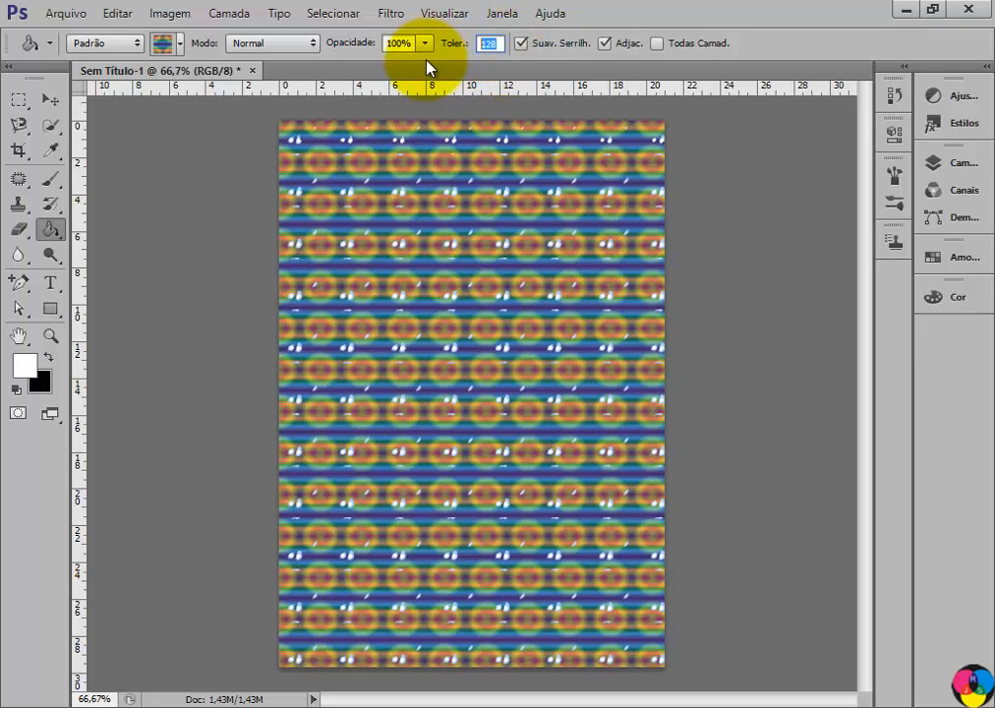
text(255)
click(340, 203)
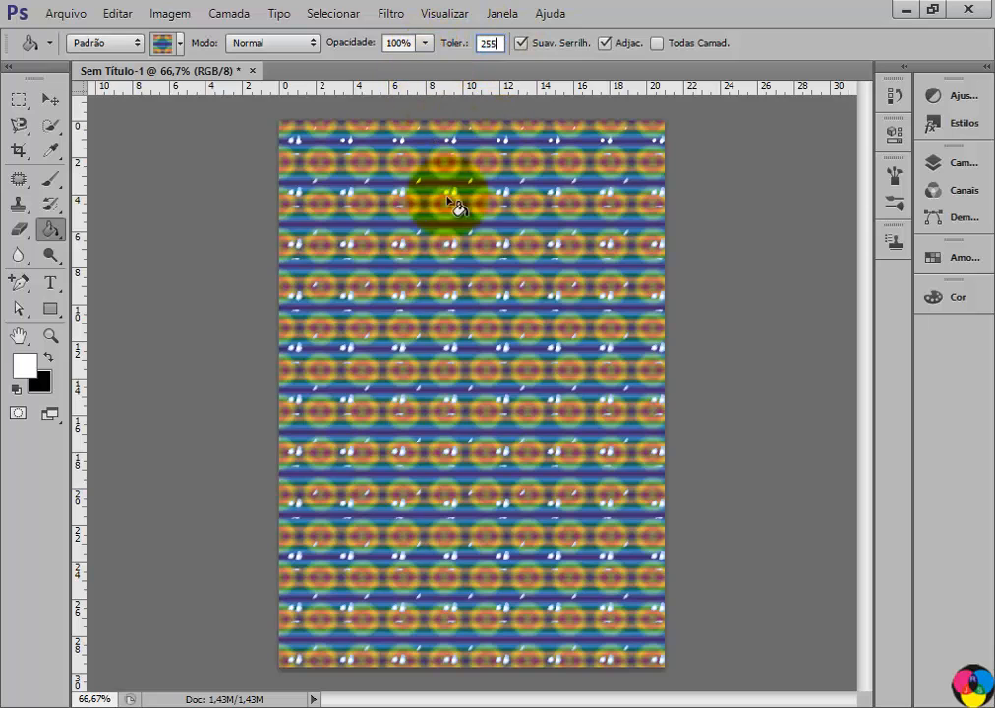
click(286, 137)
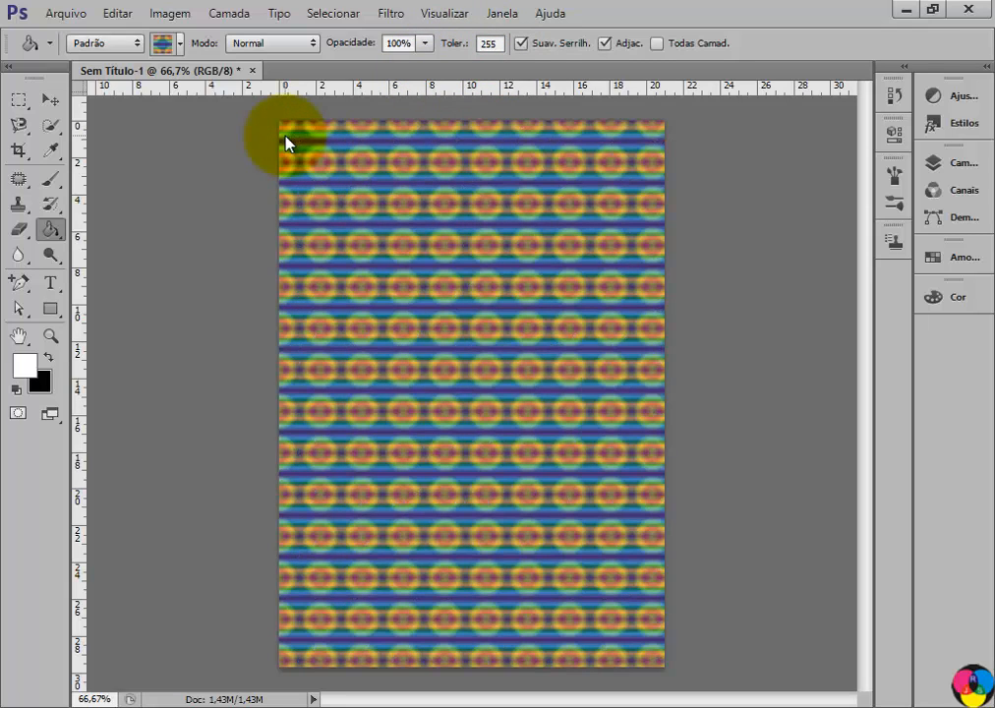
click(389, 193)
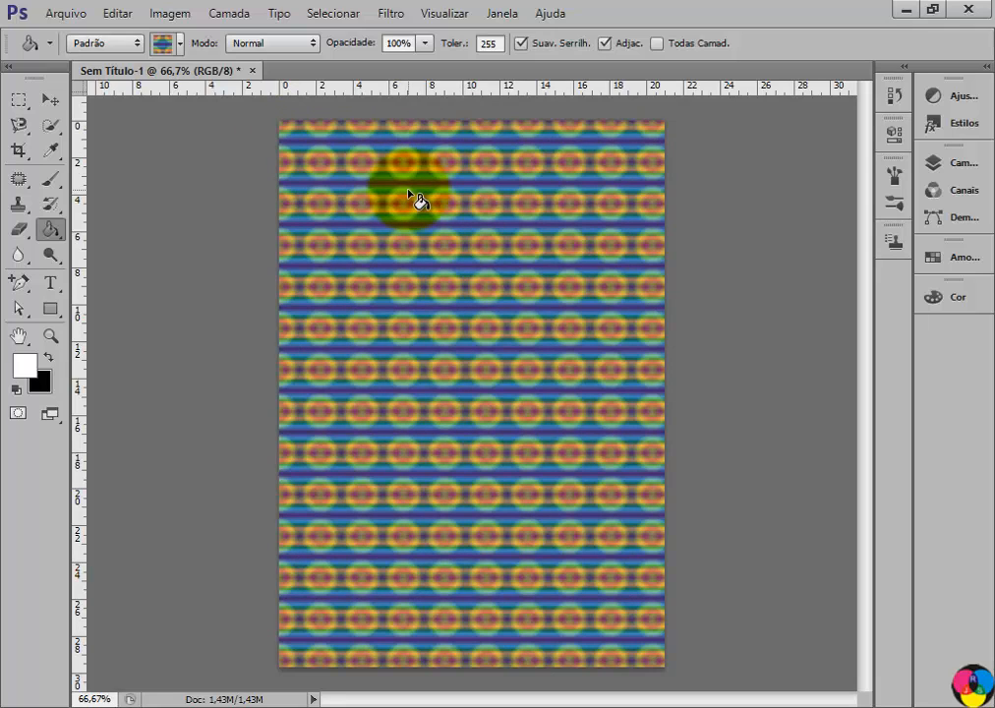
- Fill the whole page with the third, grey woven pattern and replace that with the fourth, fine-grained grey pattern
click(165, 43)
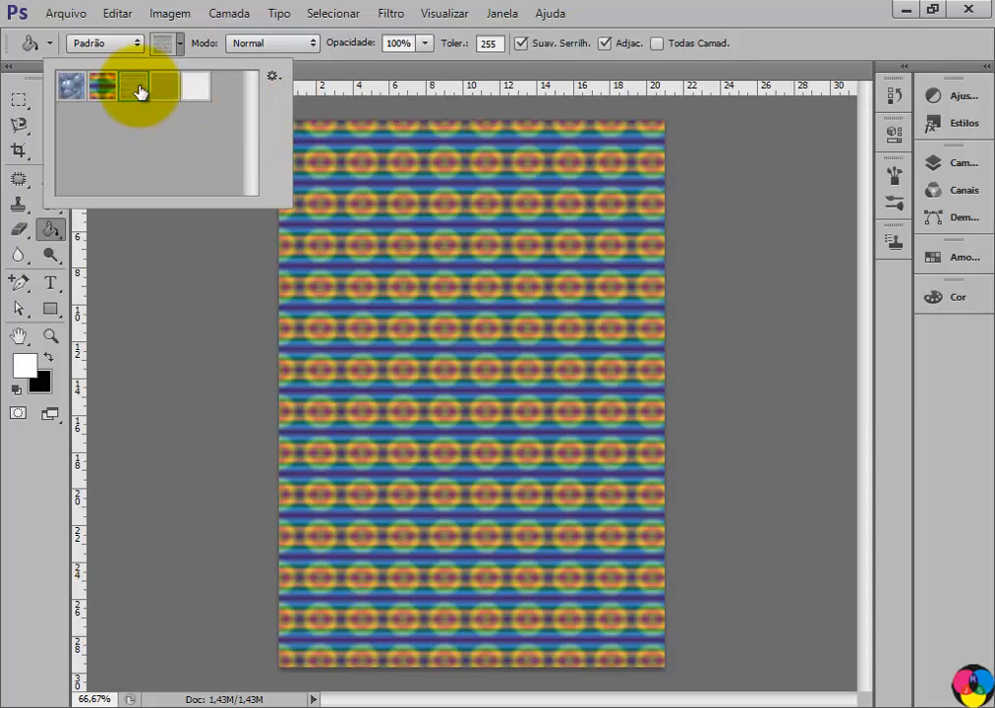
click(307, 146)
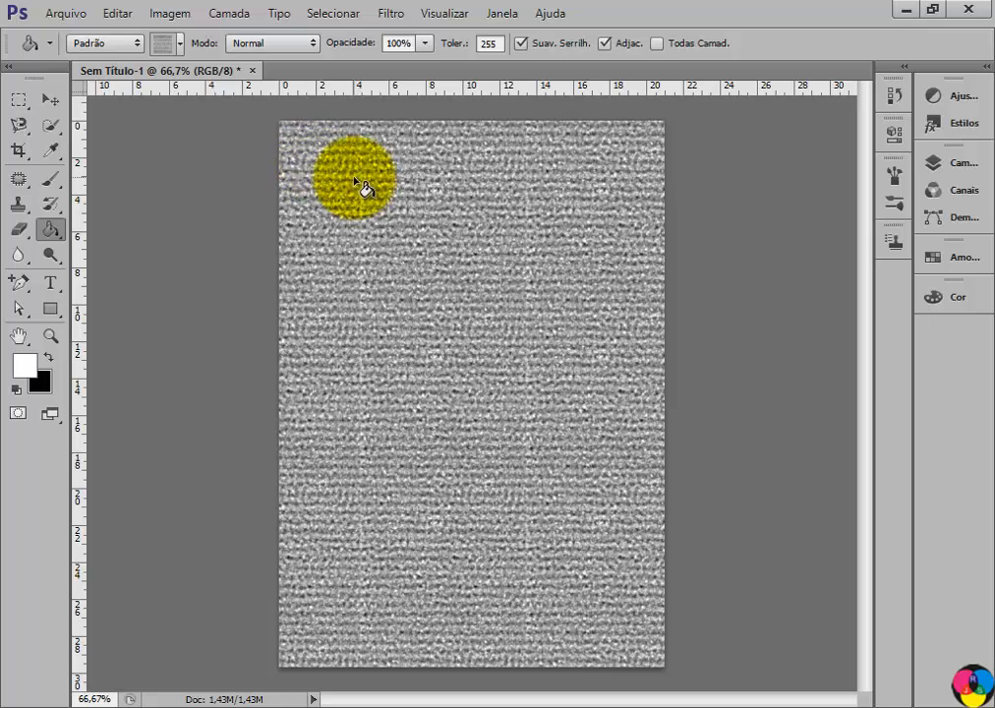
click(180, 45)
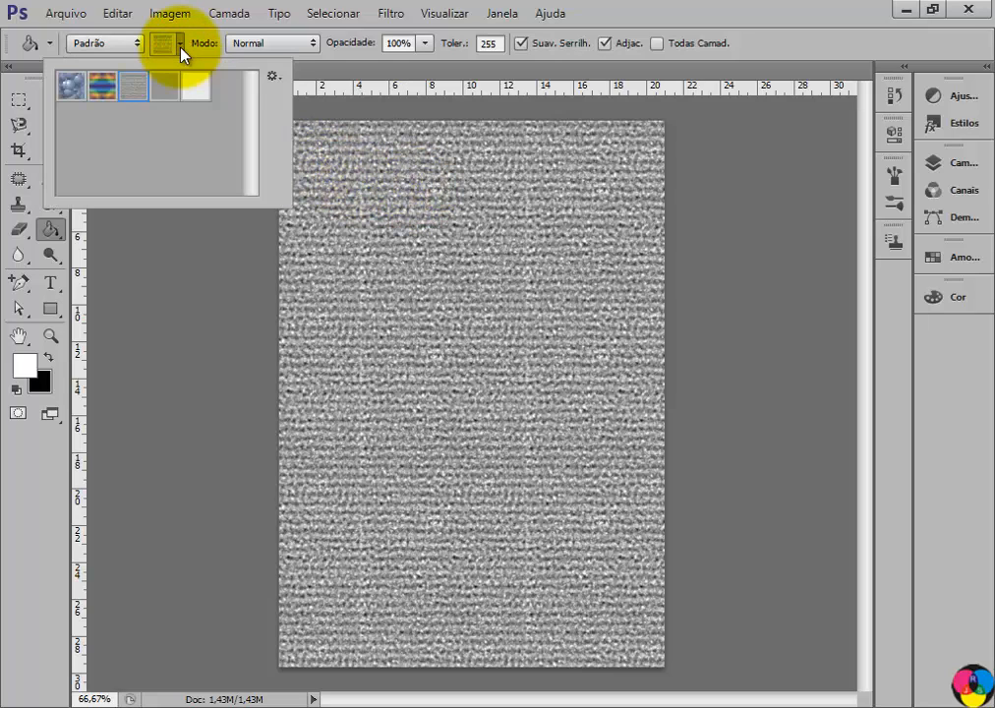
click(165, 91)
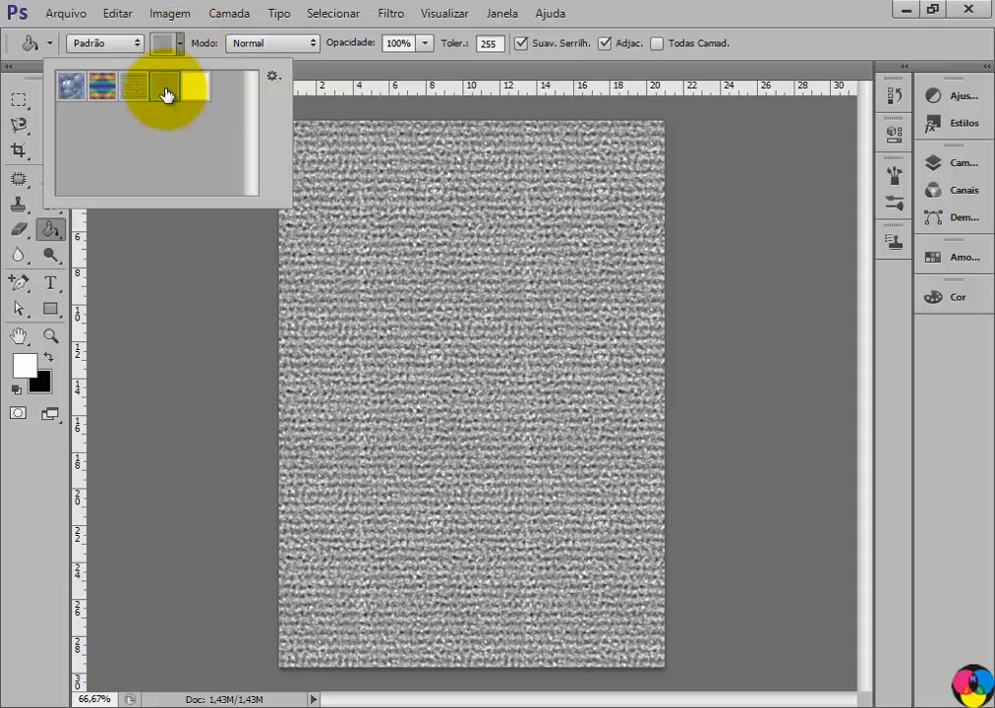
click(344, 160)
click(338, 160)
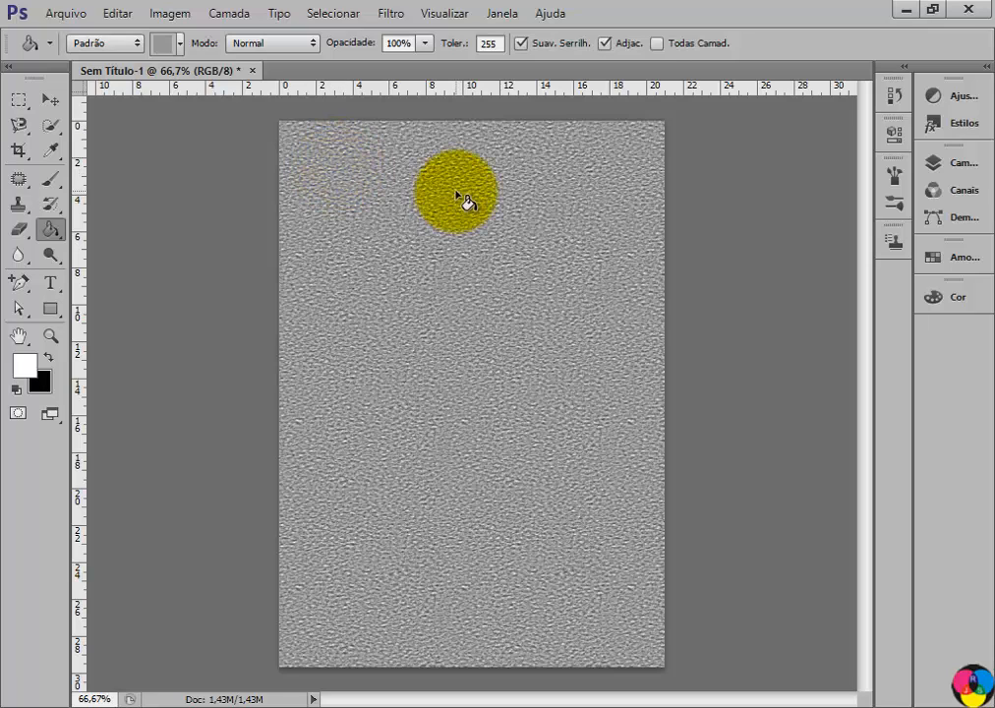
- Keep Padrão as the fill source, choose the blue bubble pattern and fill the grey-textured page with it
click(121, 45)
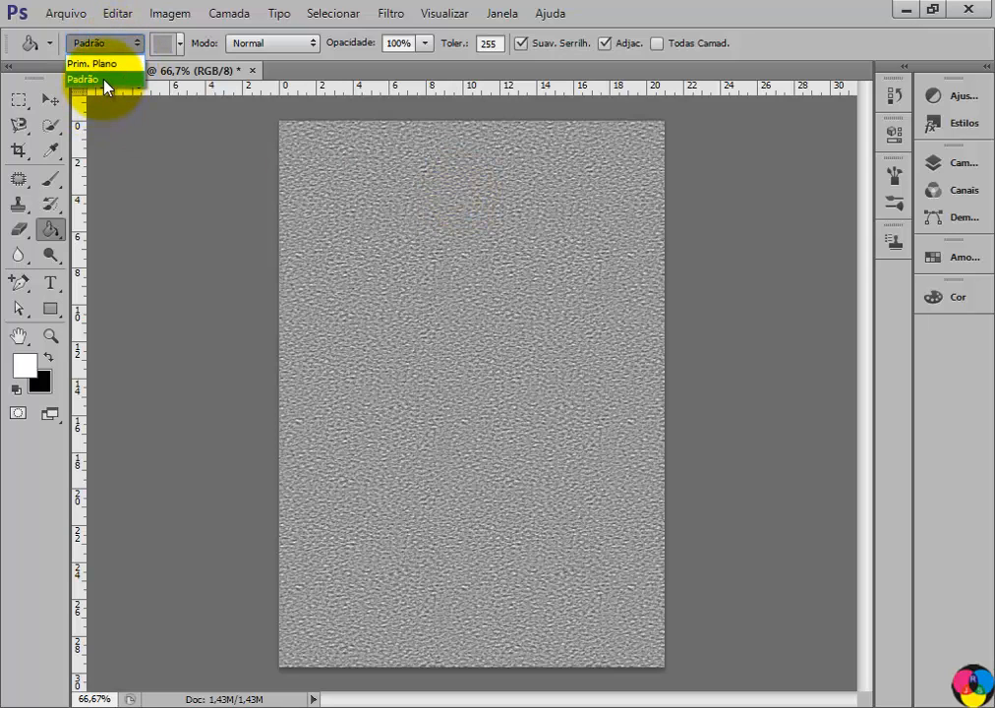
click(105, 85)
click(179, 45)
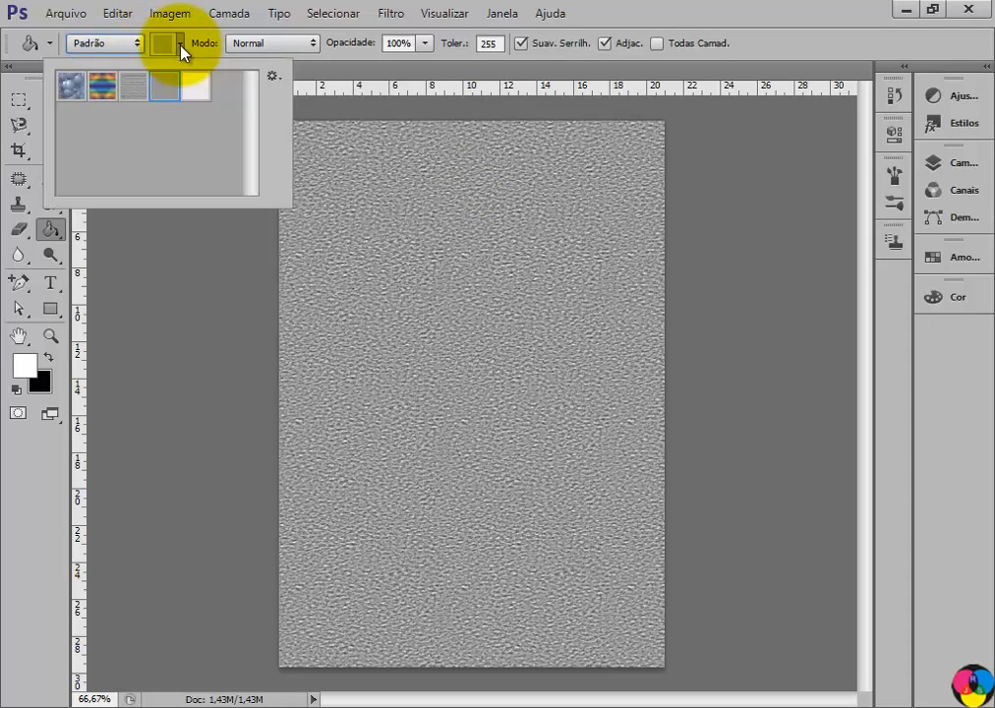
click(71, 85)
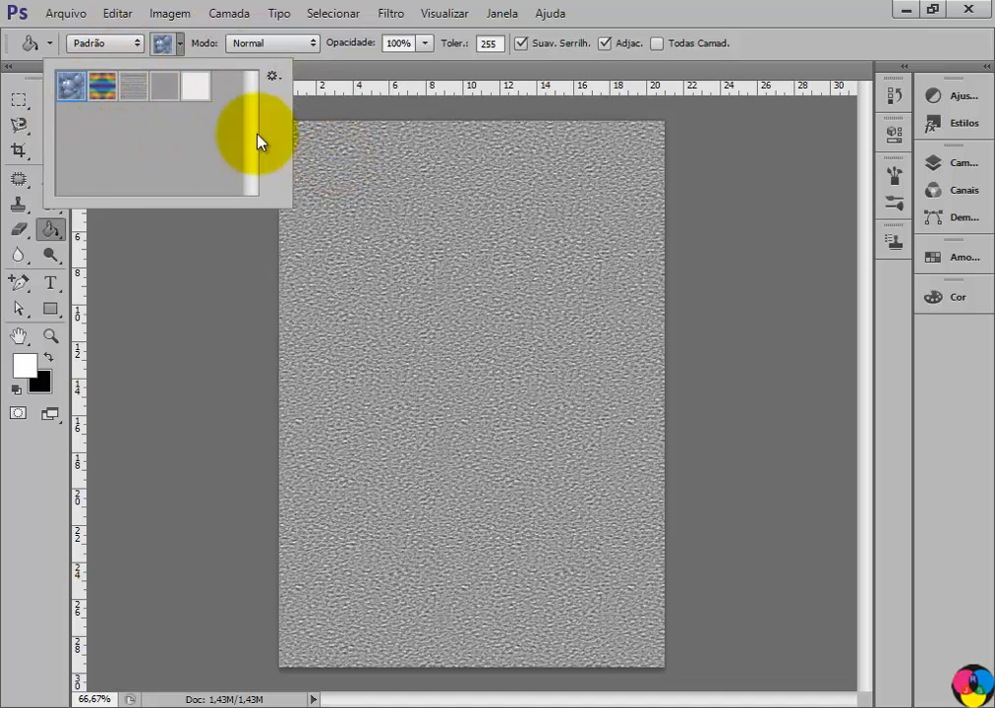
click(323, 145)
click(325, 147)
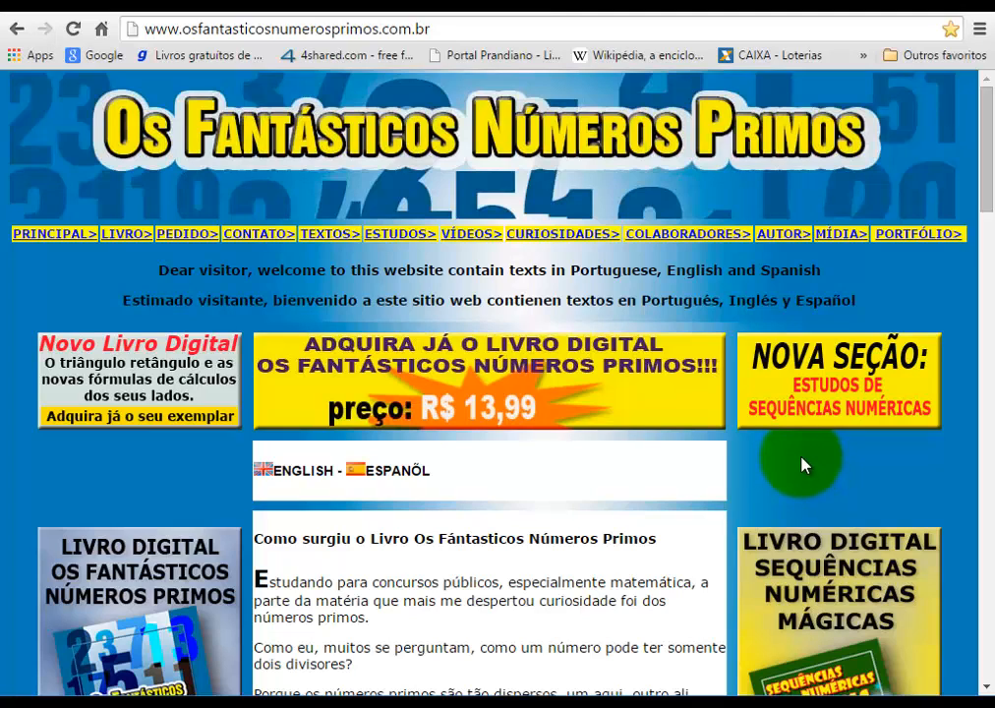
- Look through the digital books on the Os Fantásticos Números Primos website, and switch to the book's Facebook page
scroll(802, 465, down, 1)
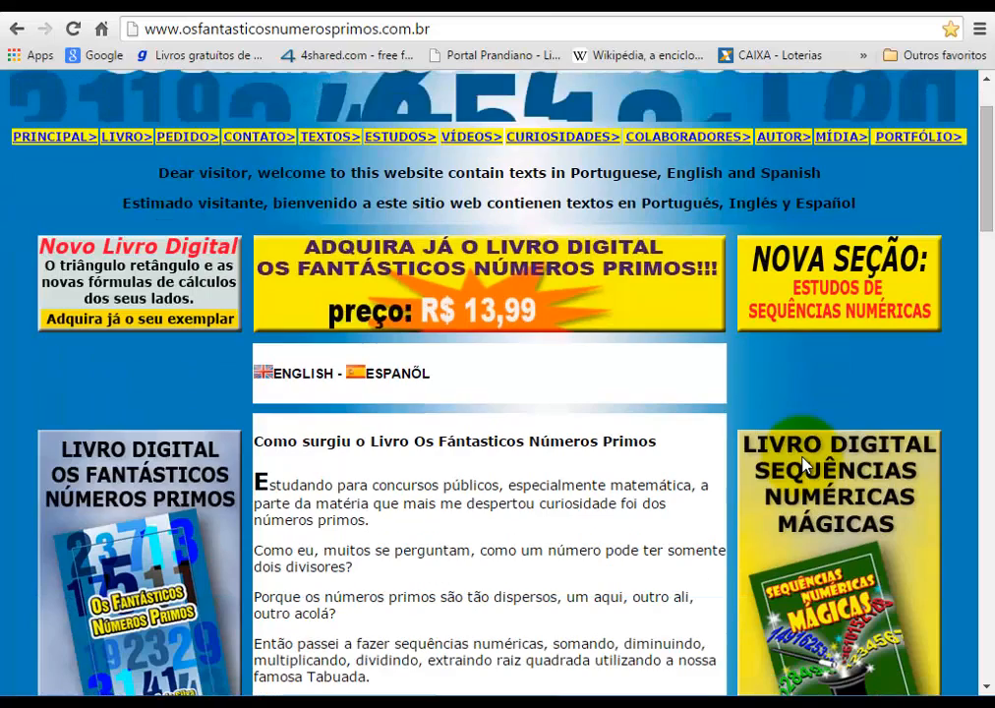
scroll(808, 396, down, 1)
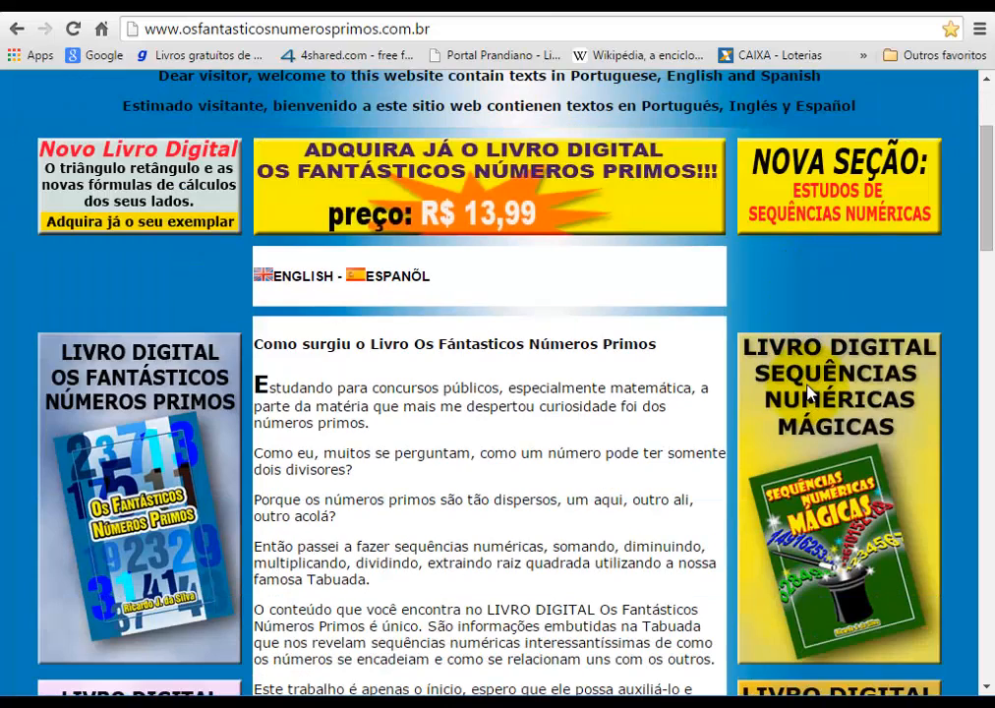
scroll(814, 413, down, 4)
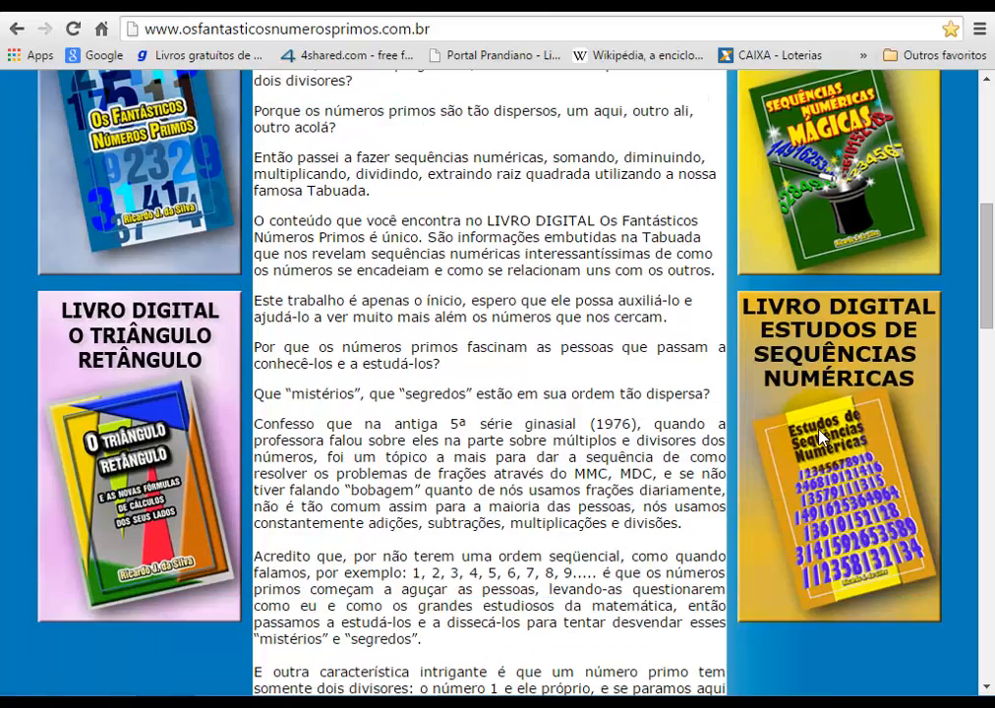
scroll(818, 437, up, 6)
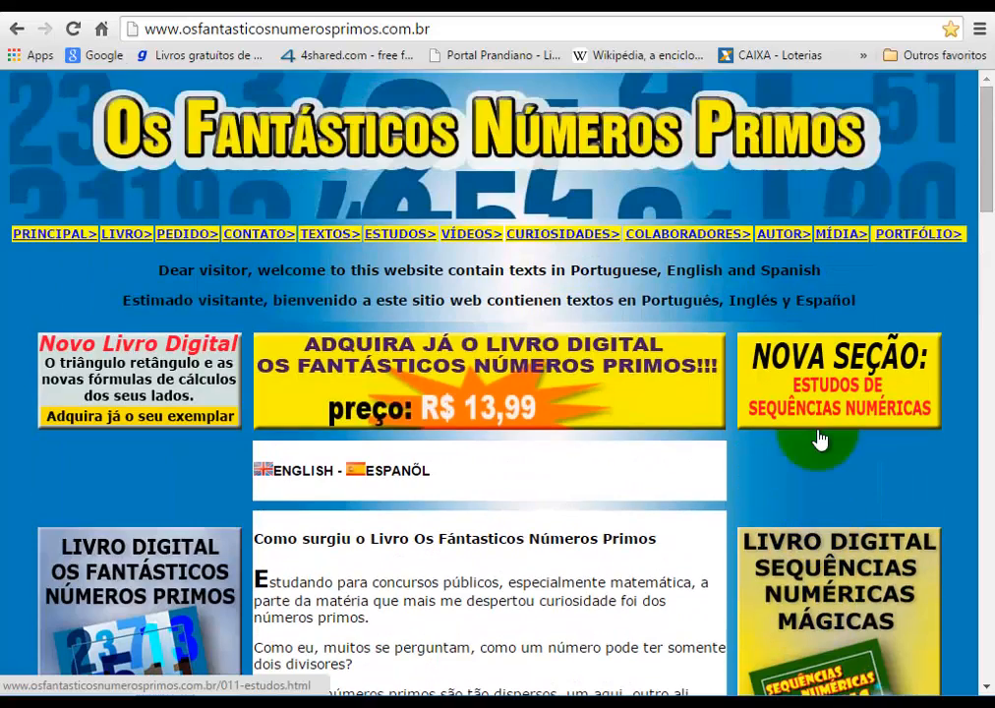
click(511, 8)
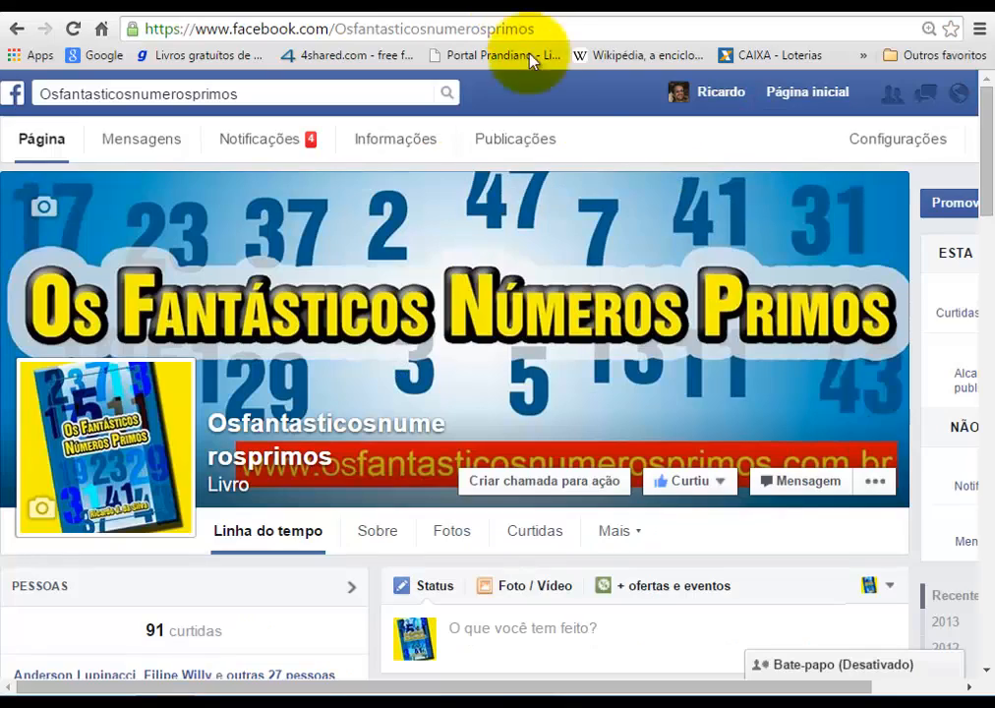